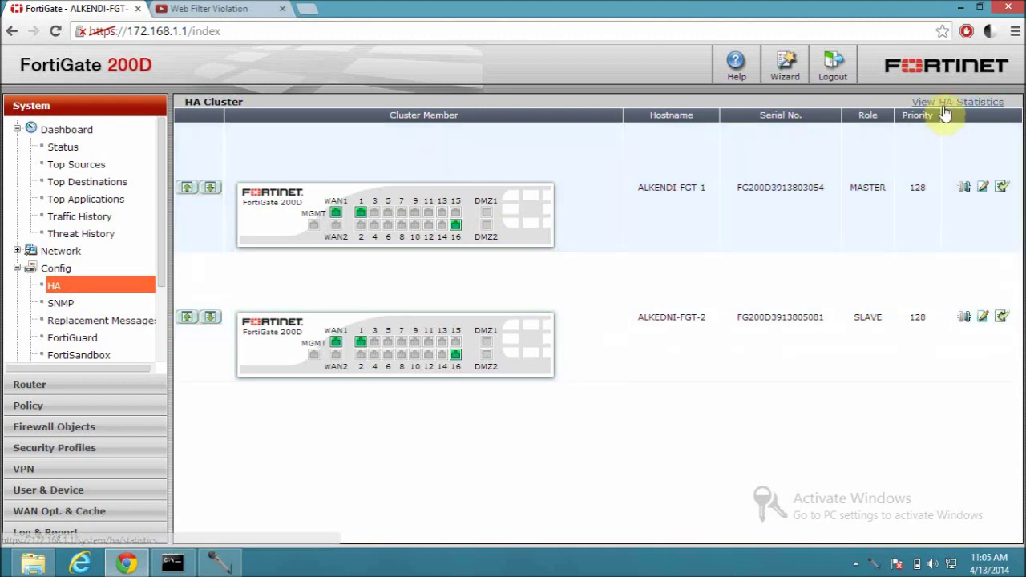
Open the HA statistics to examine both cluster units, and return to the HA monitor.
click(947, 105)
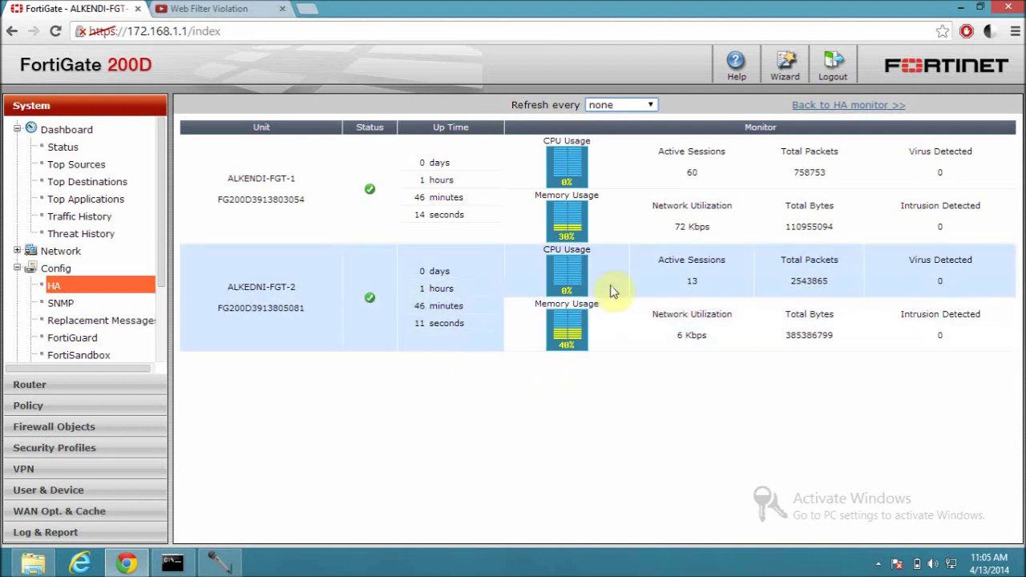
click(814, 106)
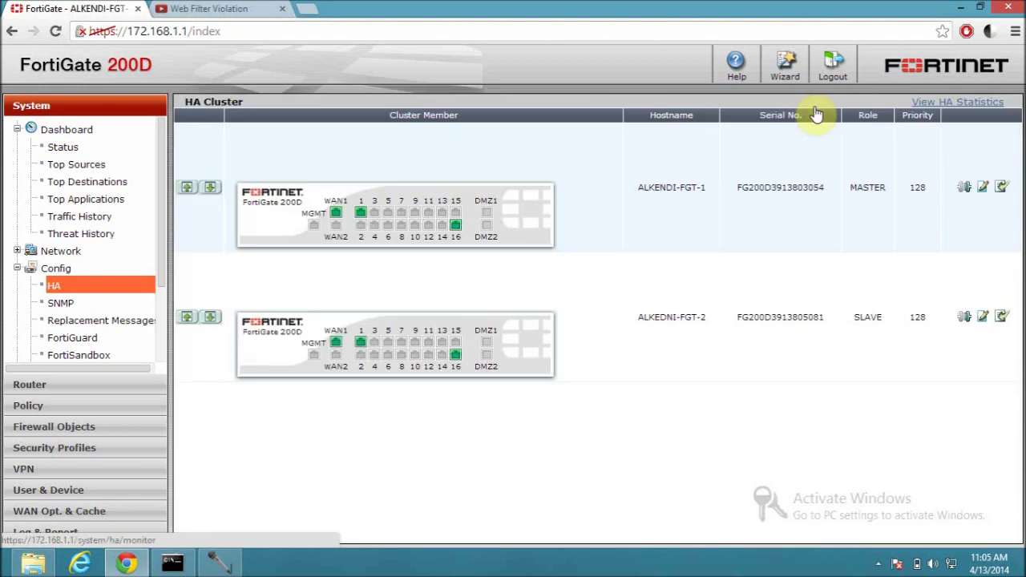
Review the master unit's HA settings, including the Active-Active mode, group name, password and monitored ports, and accept them.
click(985, 188)
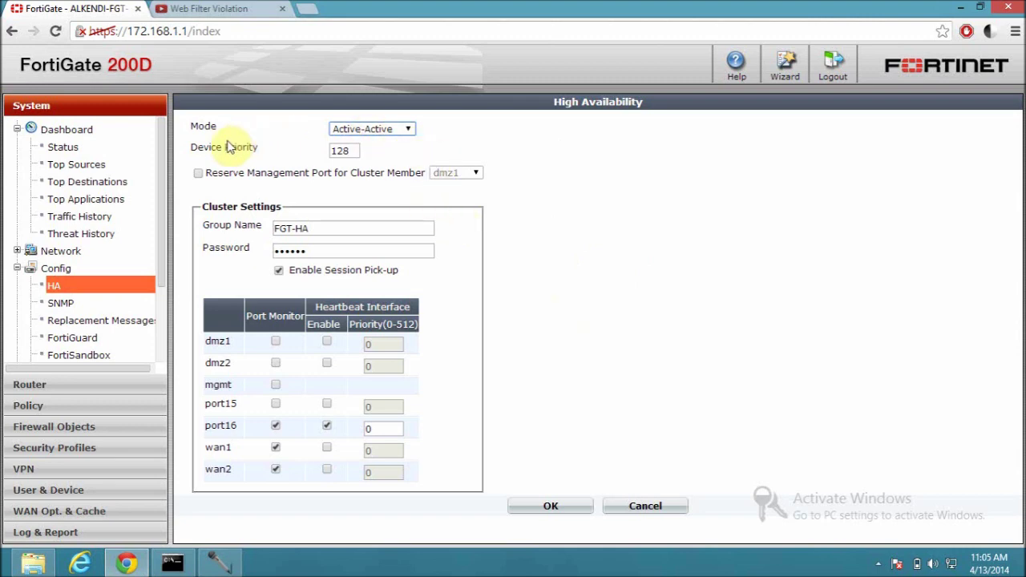
click(379, 130)
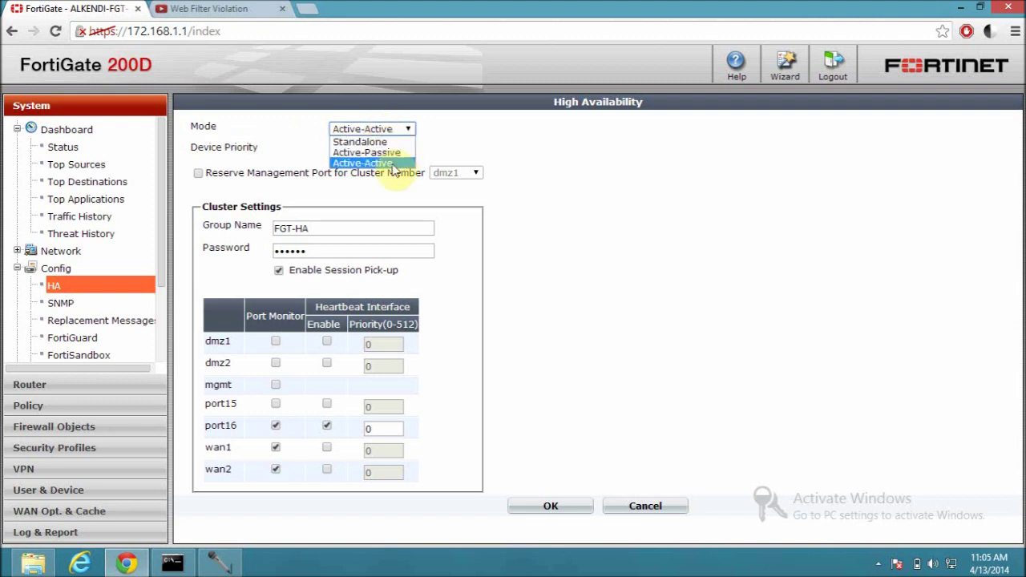
click(394, 164)
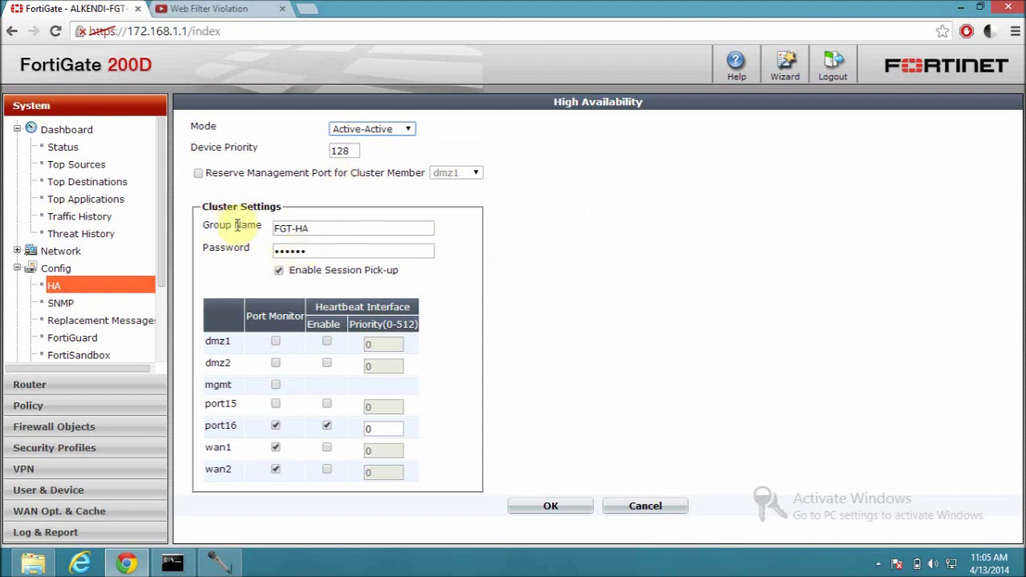
click(323, 232)
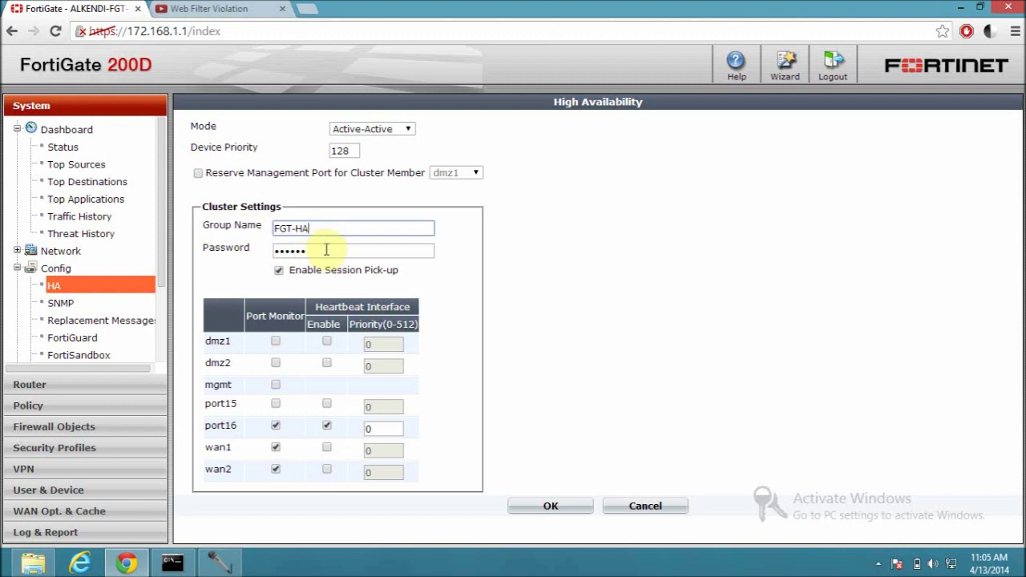
click(327, 250)
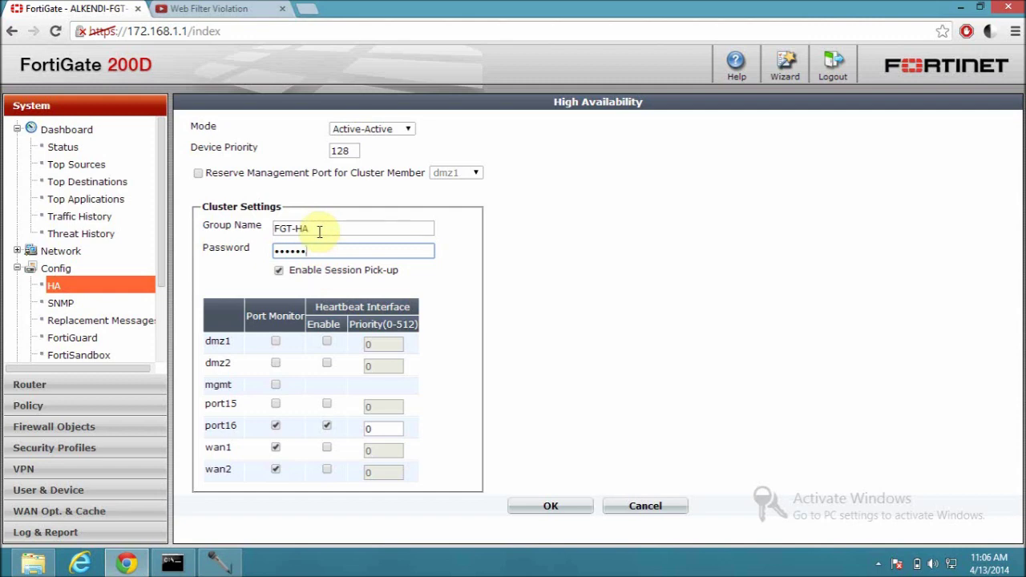
click(275, 451)
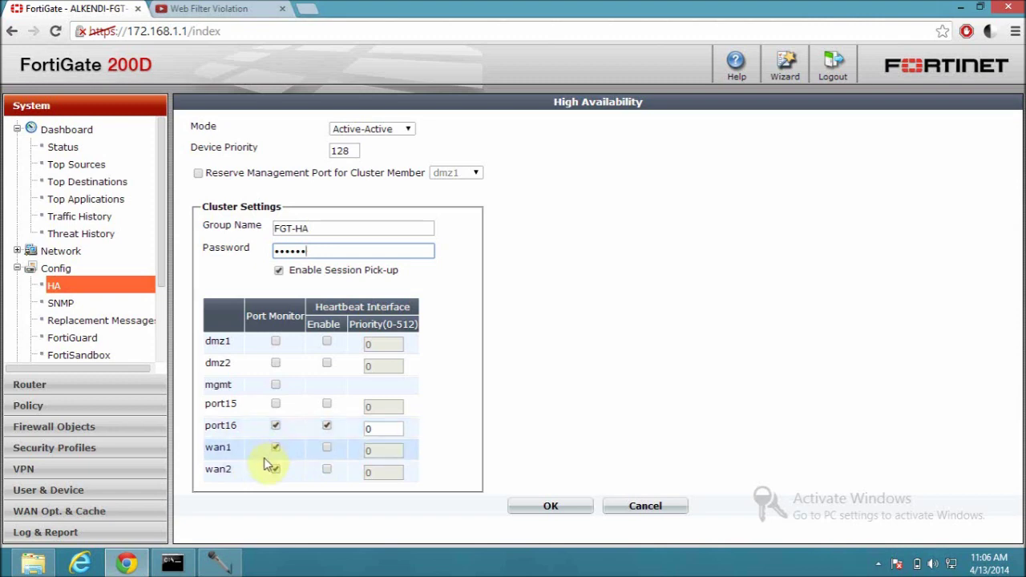
click(546, 508)
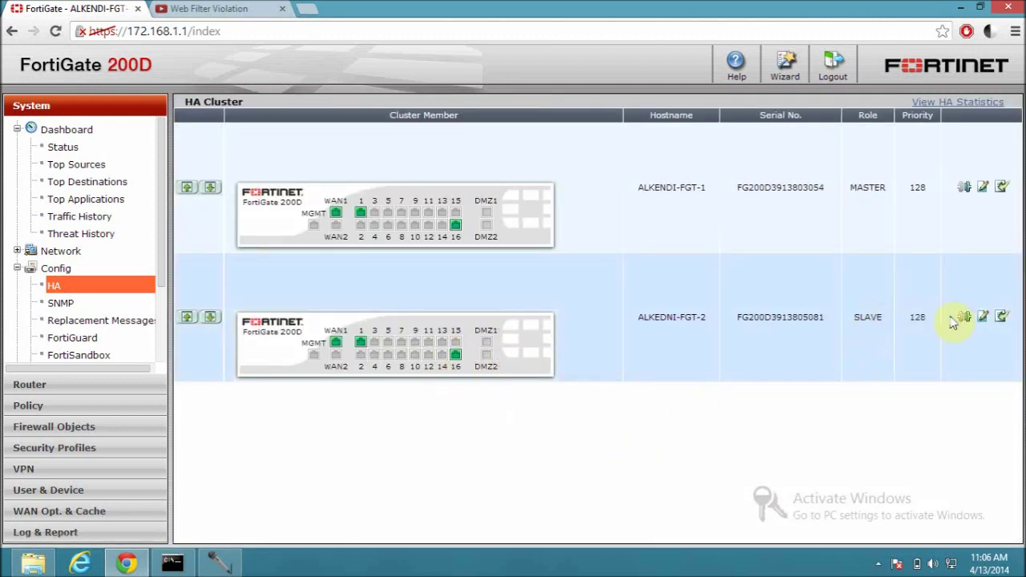
Open the slave unit's HA peer configuration to review its peer name and priority, and accept it.
click(984, 317)
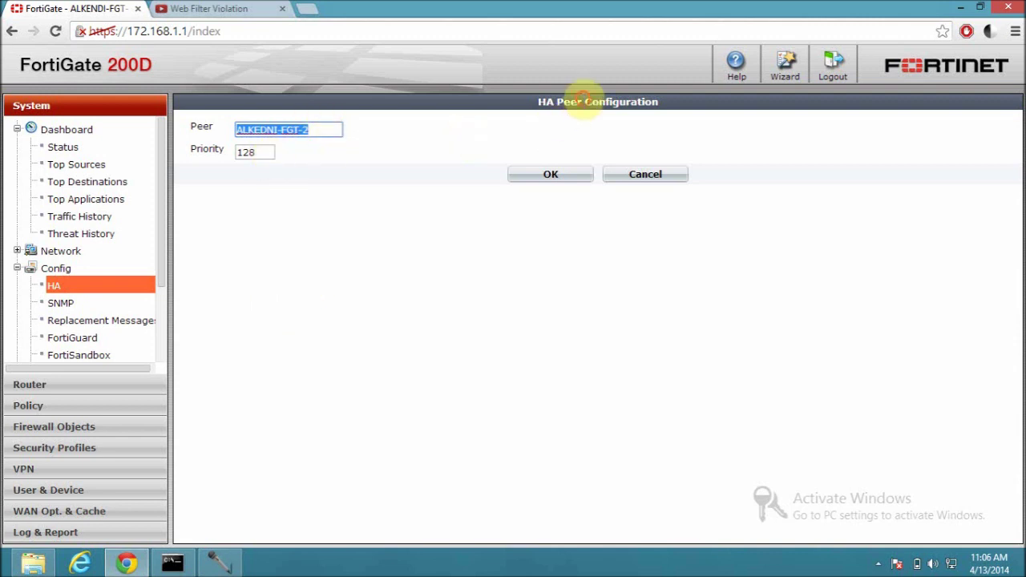
click(588, 99)
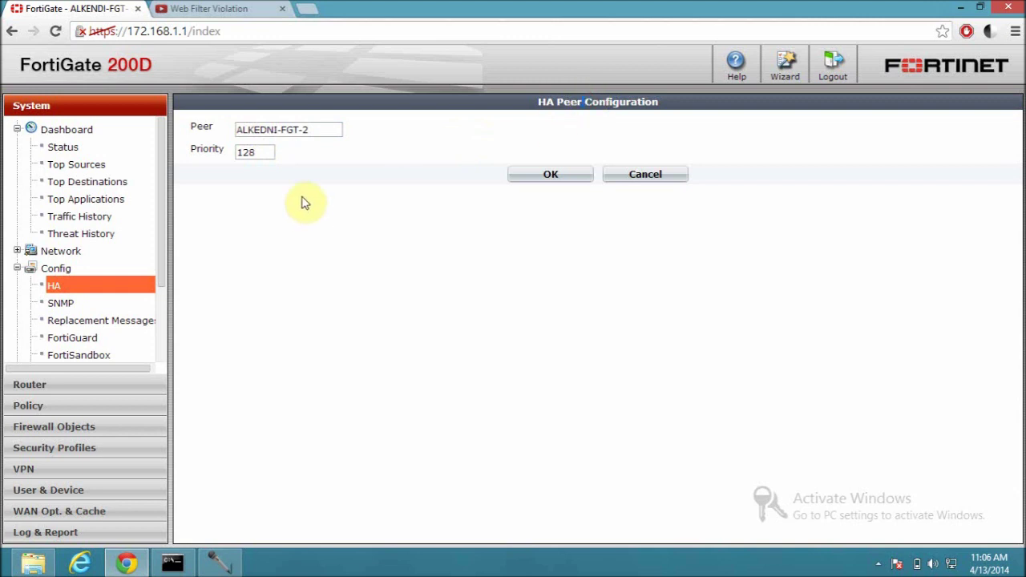
click(551, 176)
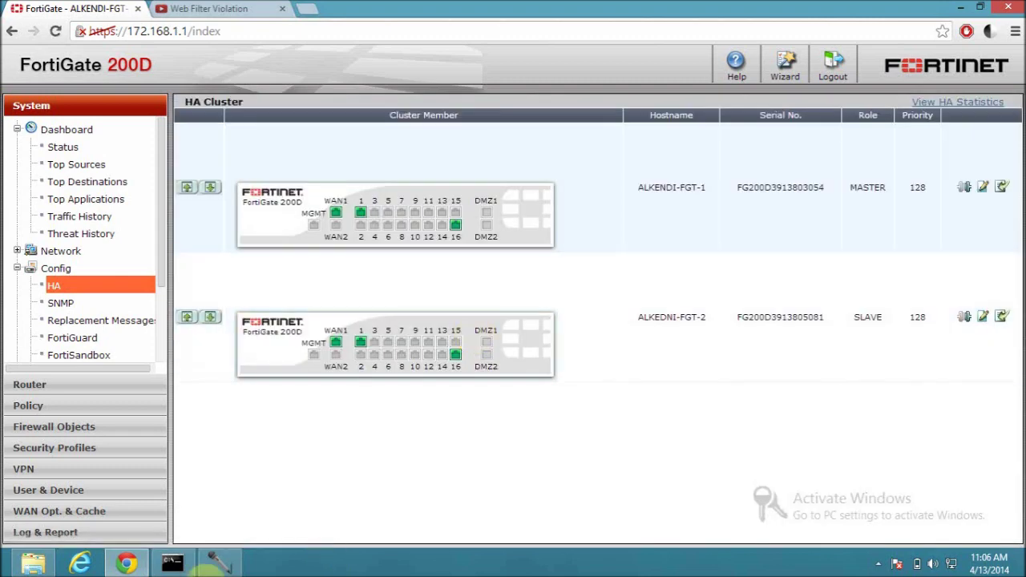
Switch to Command Prompt, stop the running ping and start a new continuous ping with ping rediff.com -t.
click(172, 564)
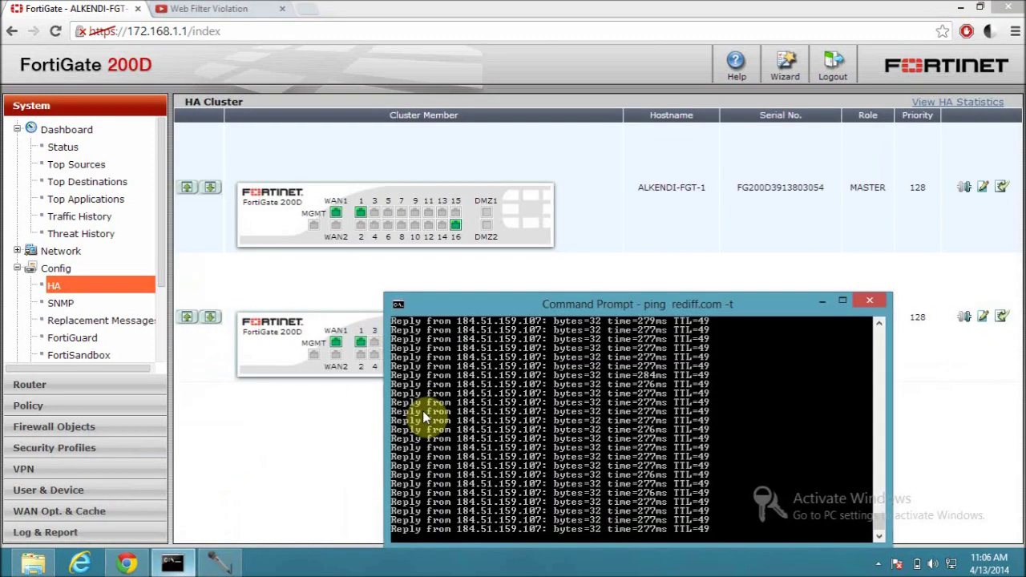
key(ctrl+c)
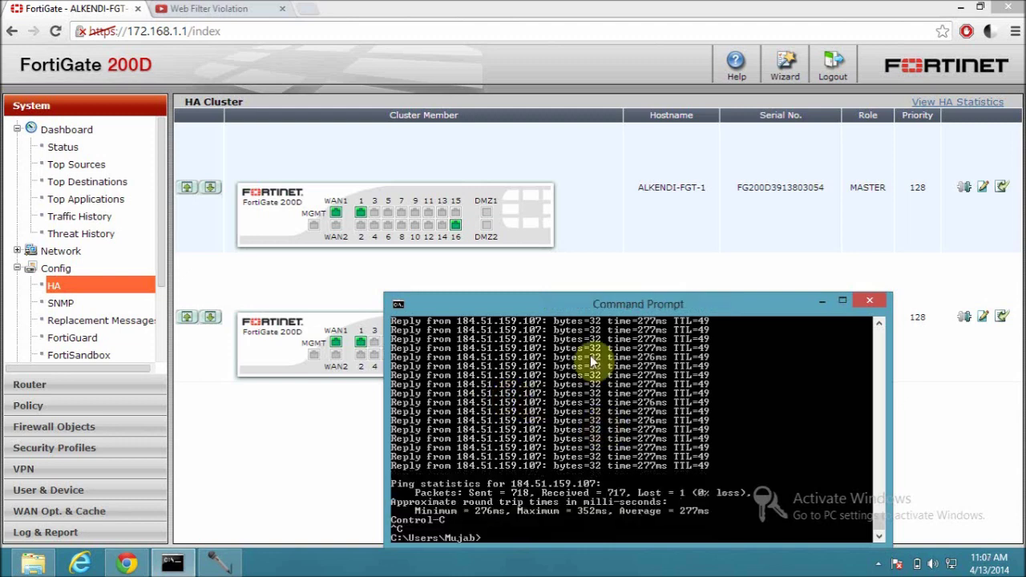
drag(610, 304, 621, 120)
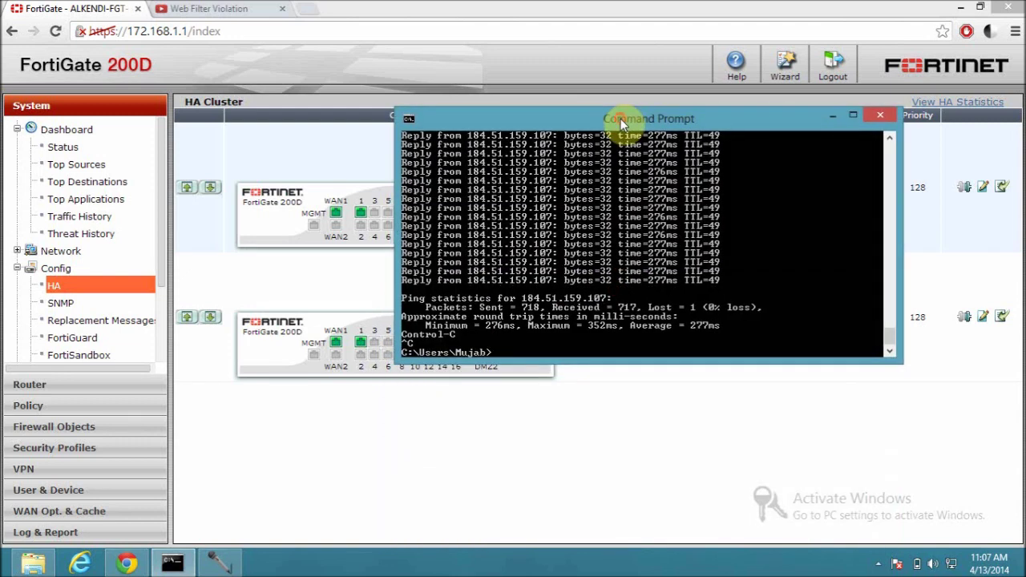
text(ping)
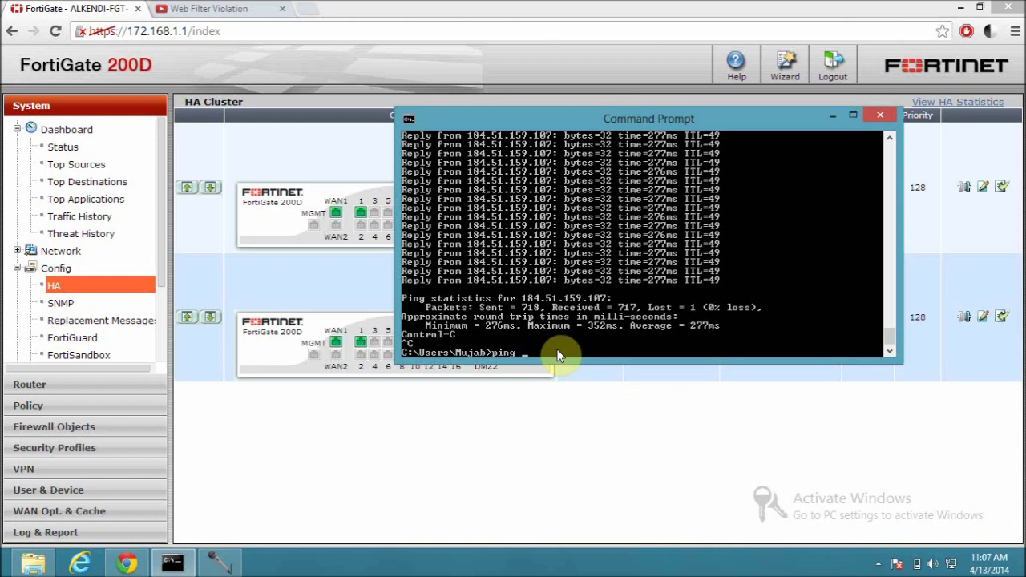
text( rediff.com -t)
key(Return)
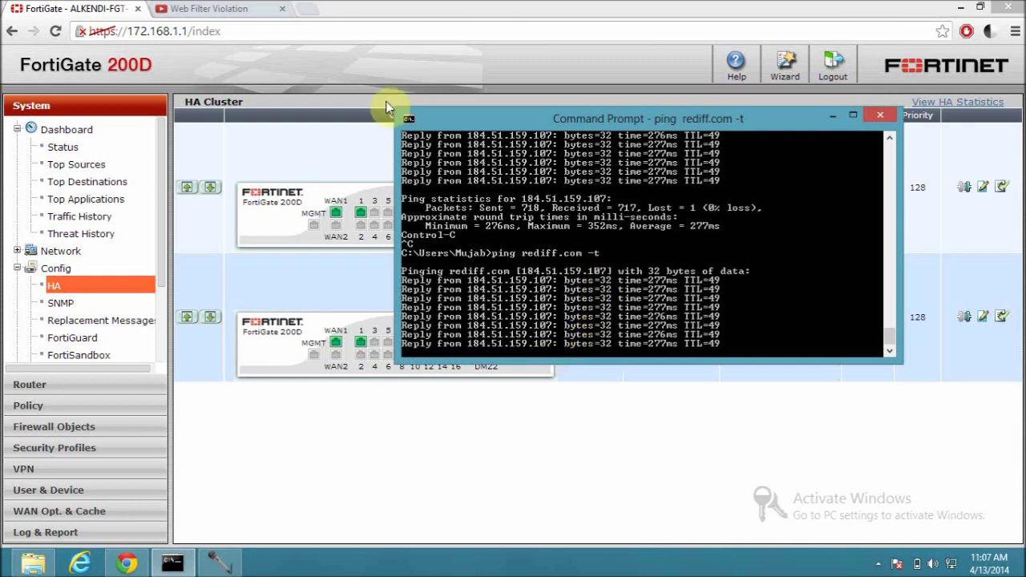
Load youtube.com in the second Chrome tab and examine the web filtering page heading.
click(221, 9)
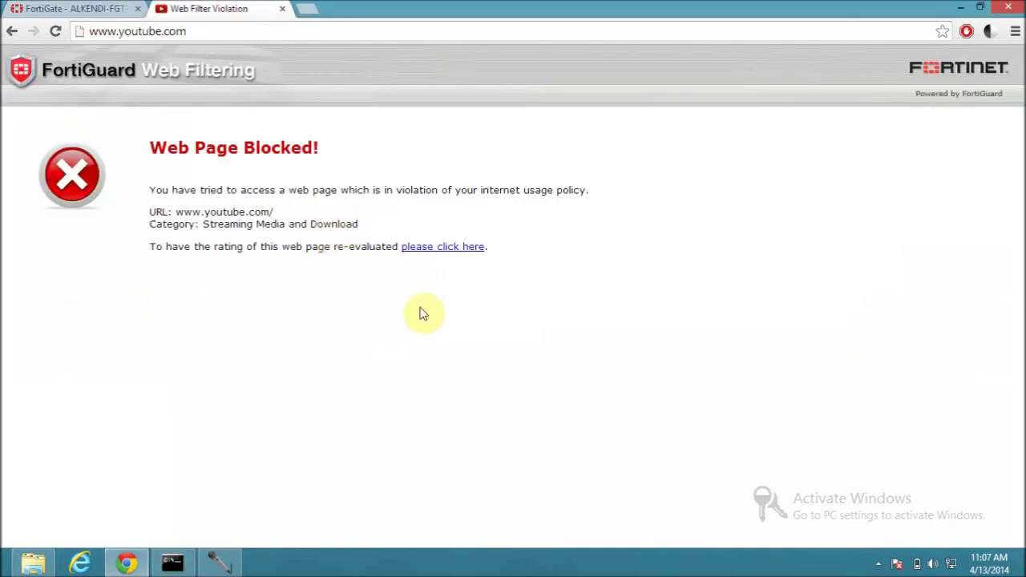
click(198, 31)
text(youtube)
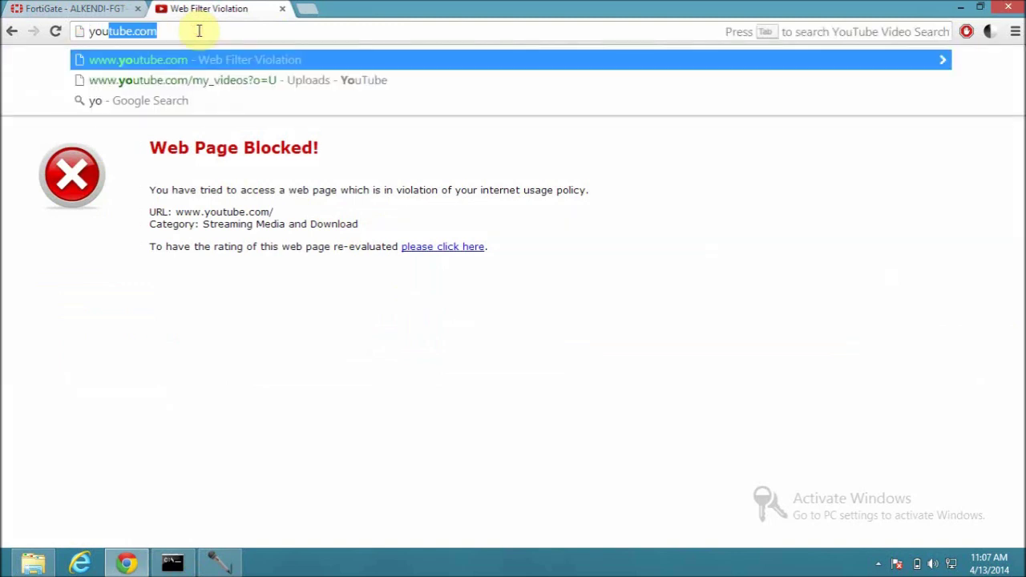
key(Return)
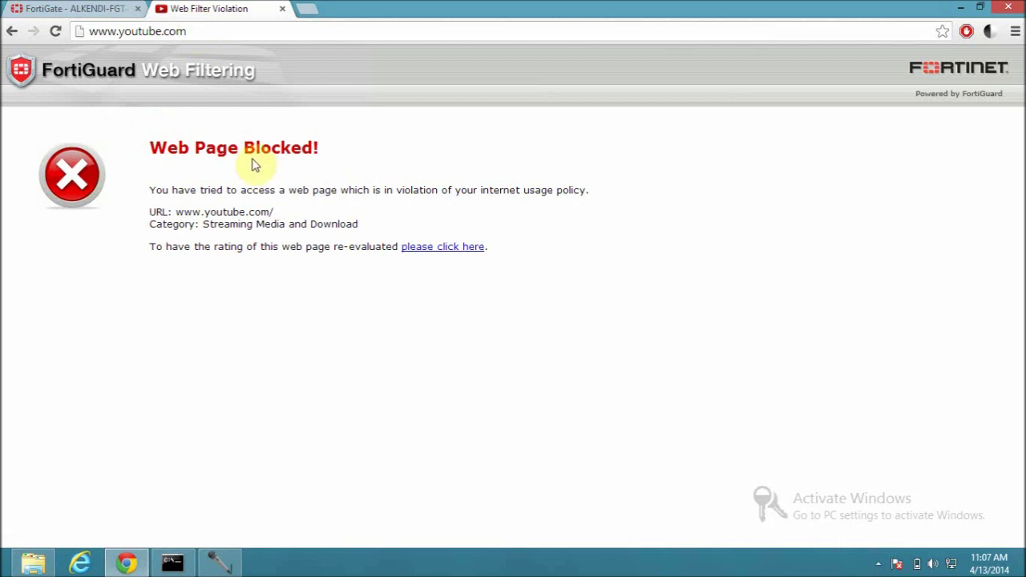
drag(191, 144, 271, 145)
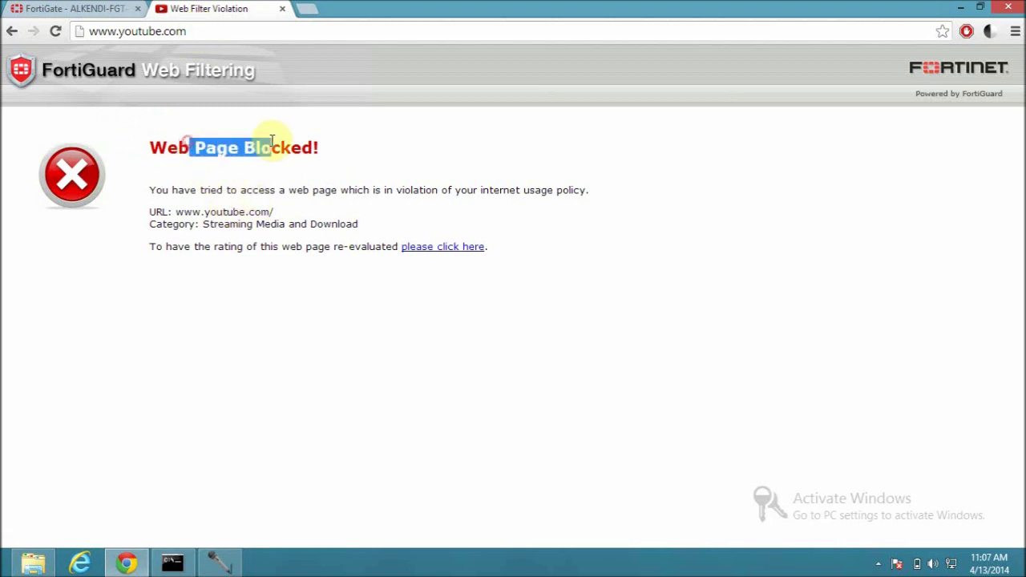
click(271, 305)
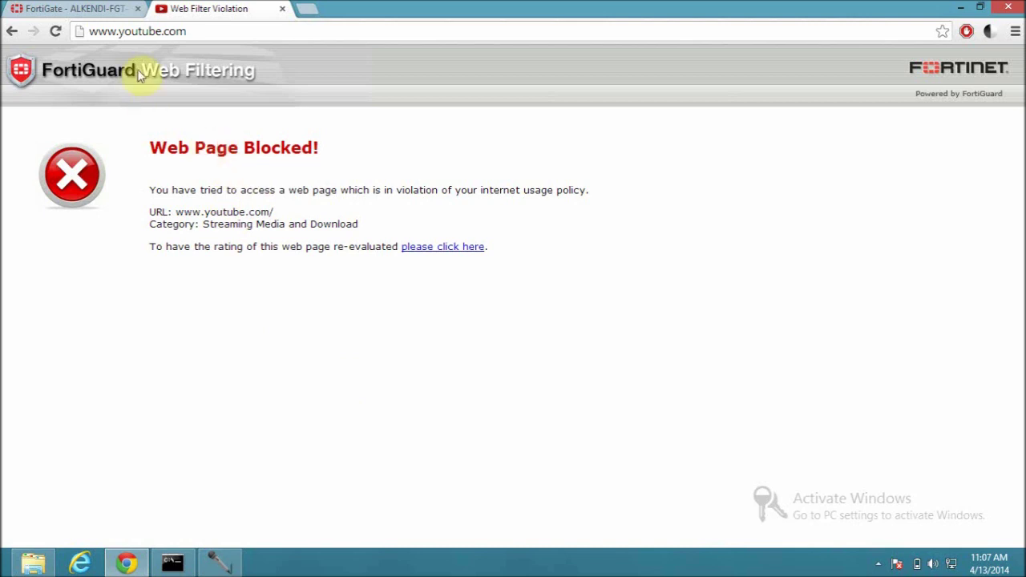
drag(178, 147, 286, 151)
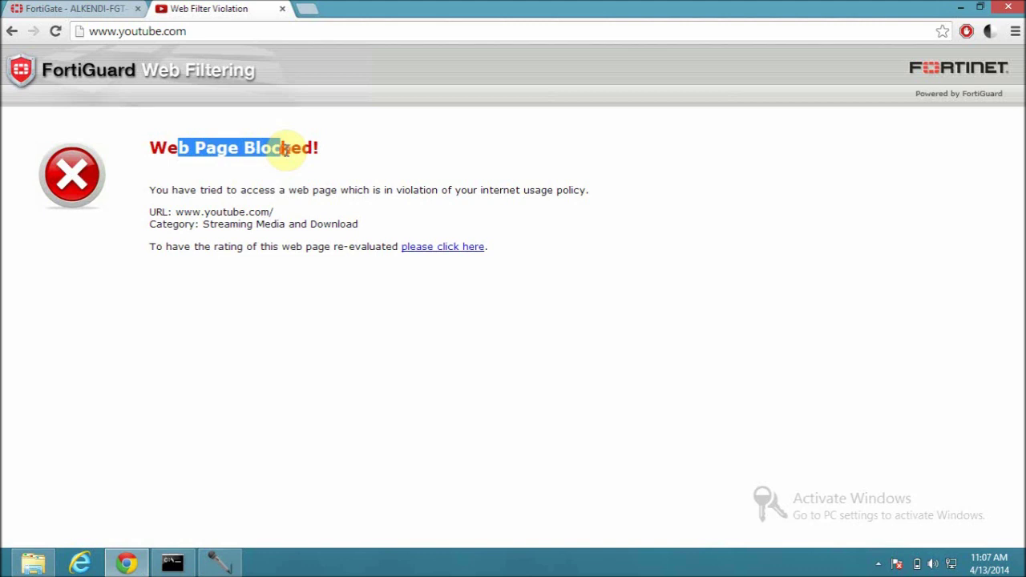
Switch to Command Prompt to check the replies of the continuous rediff.com ping.
click(172, 564)
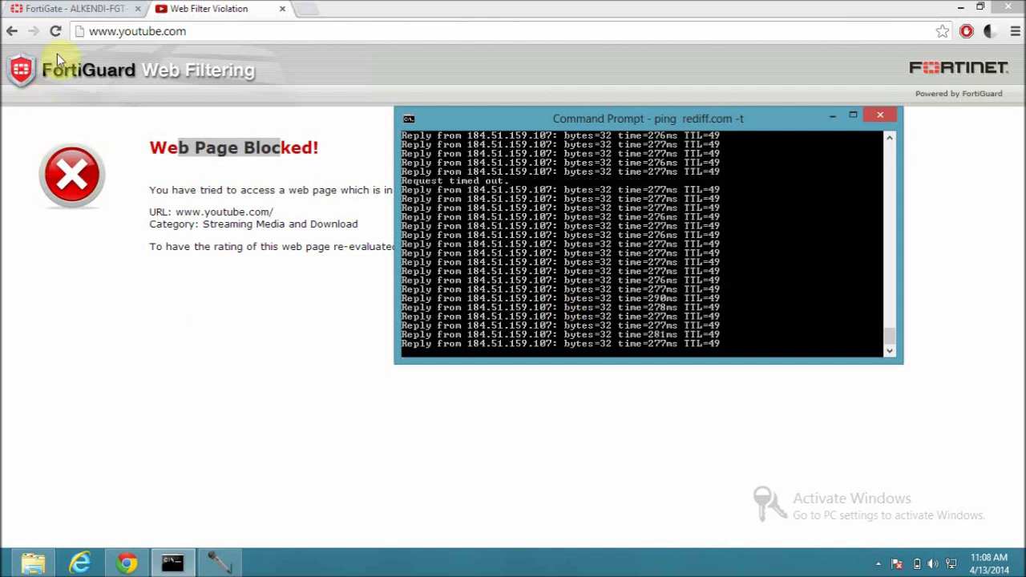
Return to the FortiGate page at 172.168.1.1 in Chrome, reload it and log back in as admin.
click(69, 8)
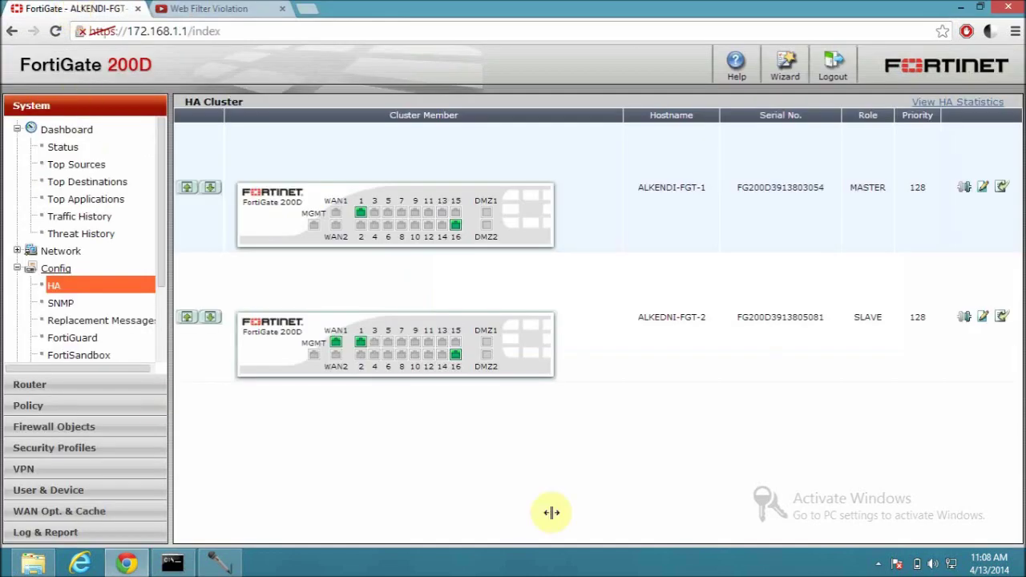
click(53, 30)
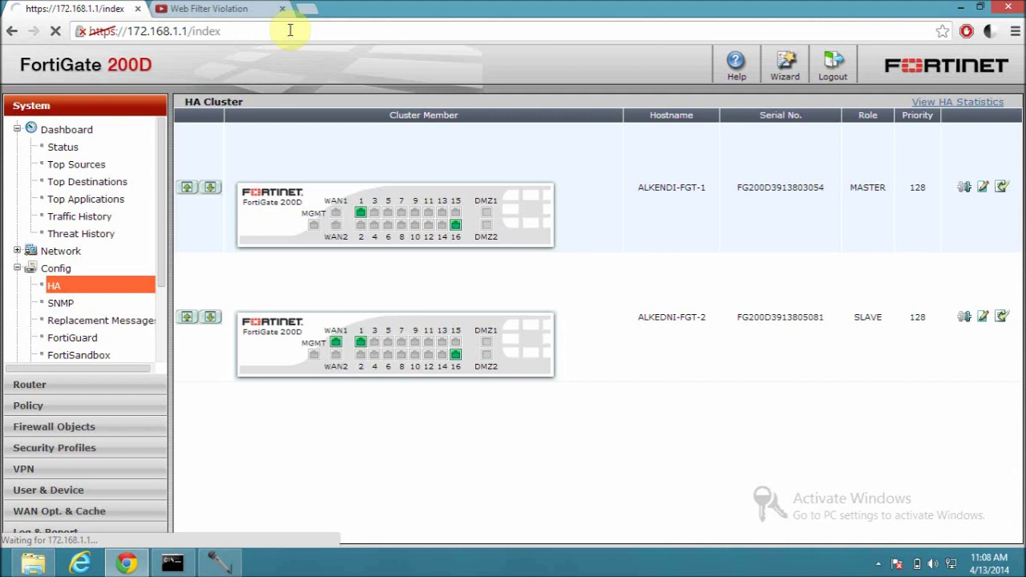
click(289, 29)
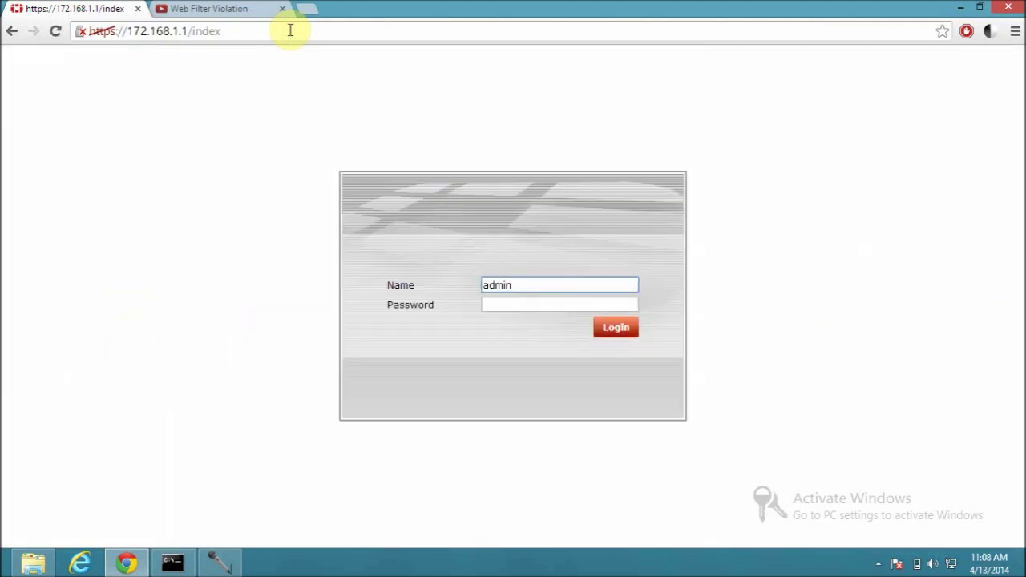
key(Return)
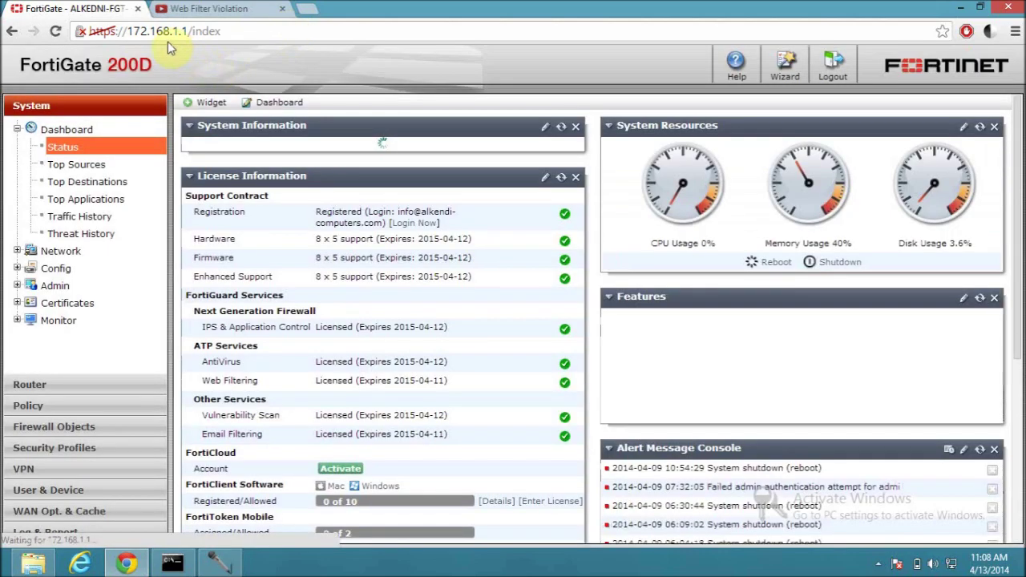
drag(190, 31, 106, 35)
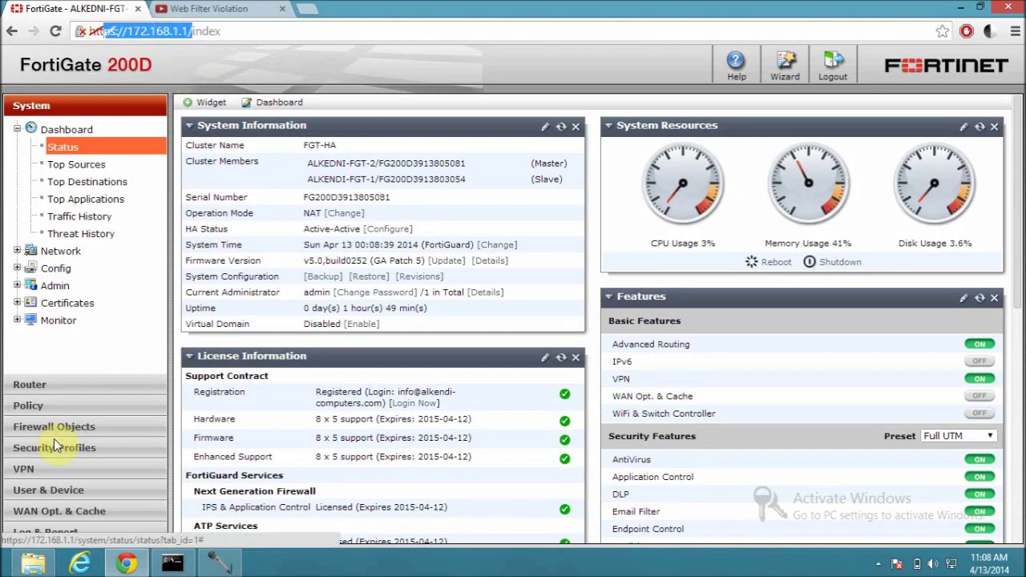
Open the HA cluster page to check both units' roles and port status, and bring the continuous ping in Command Prompt forward.
click(53, 269)
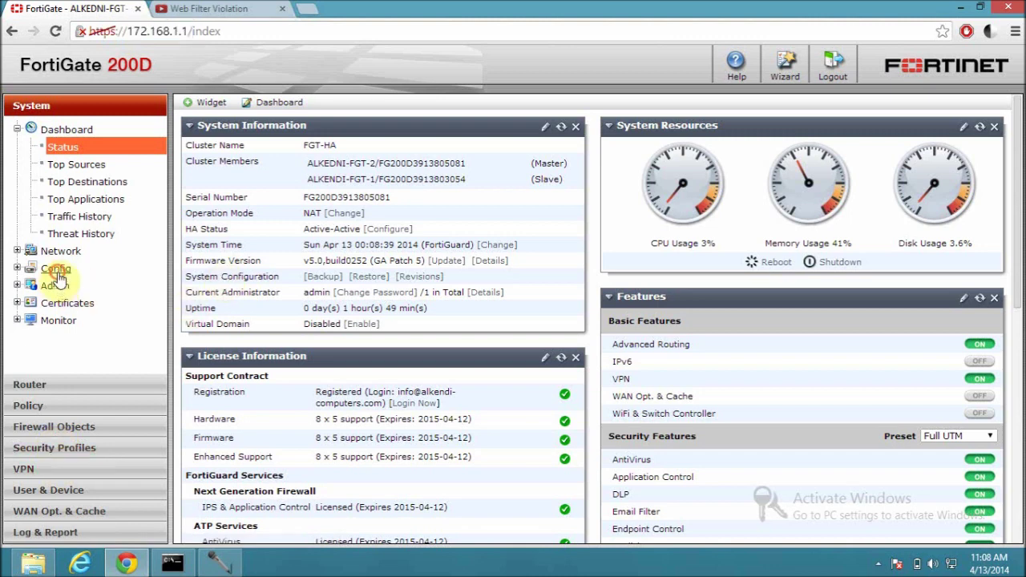
click(54, 285)
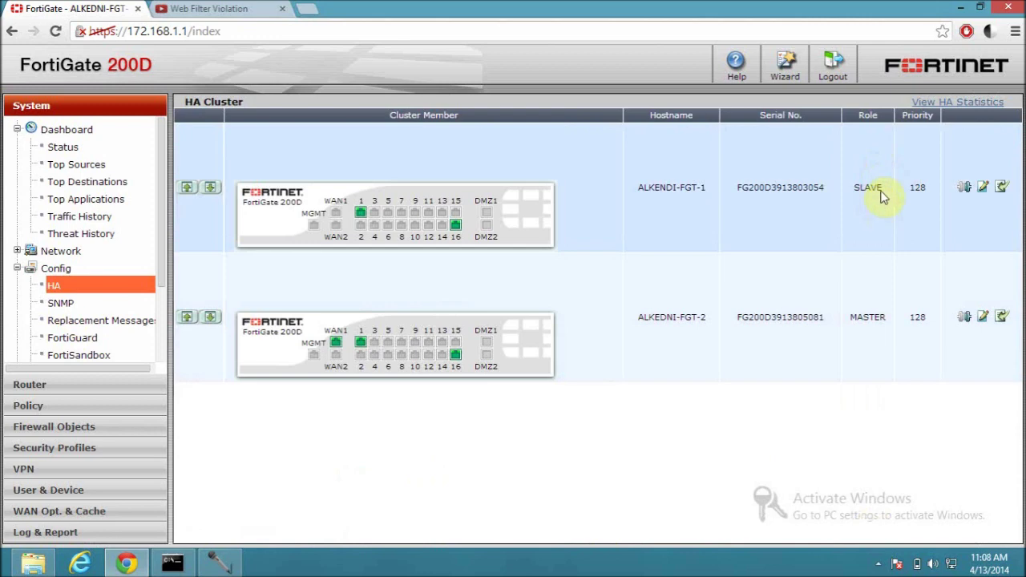
drag(880, 189, 853, 181)
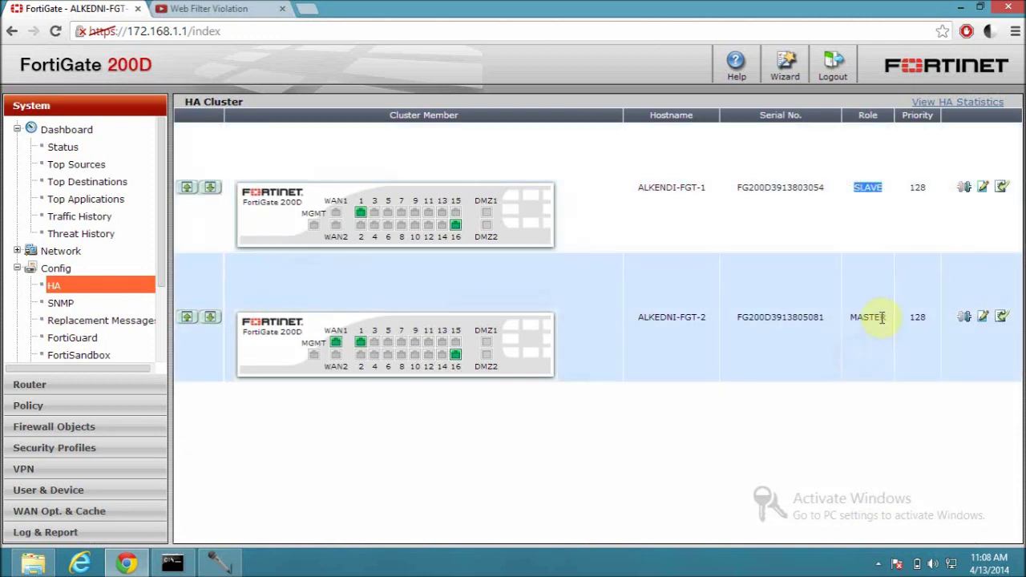
drag(882, 317, 868, 317)
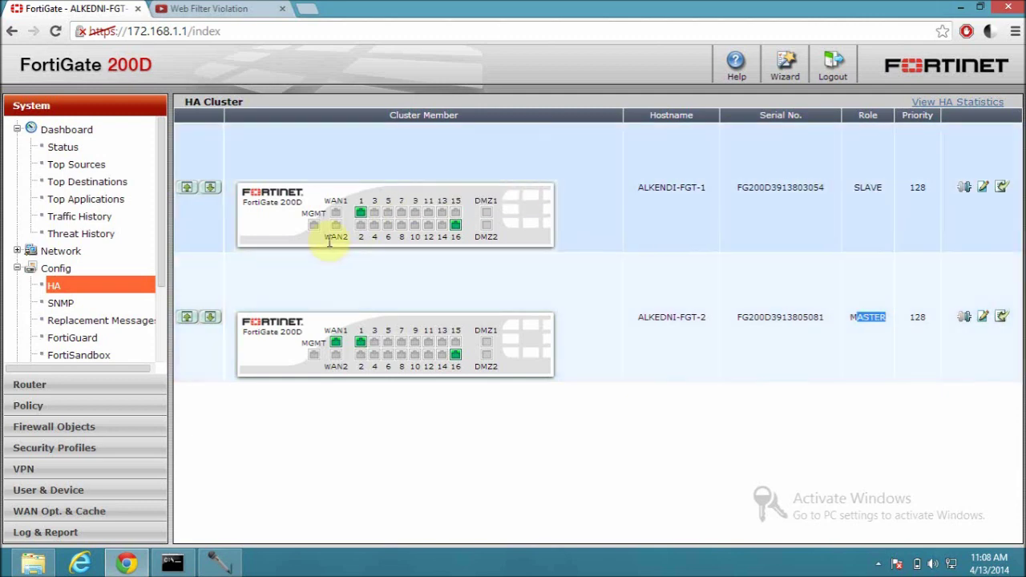
mouse_move(339, 220)
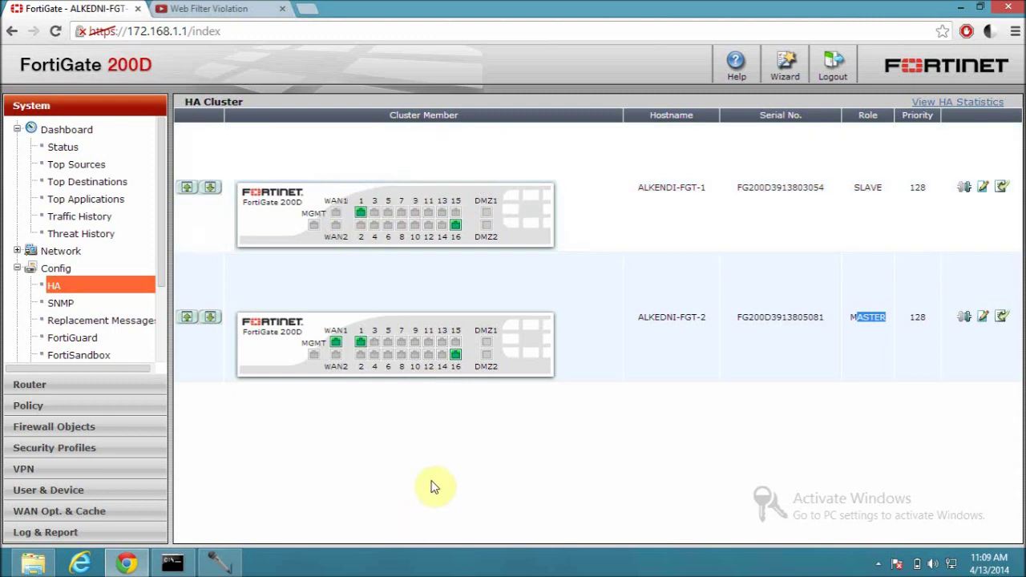
click(176, 564)
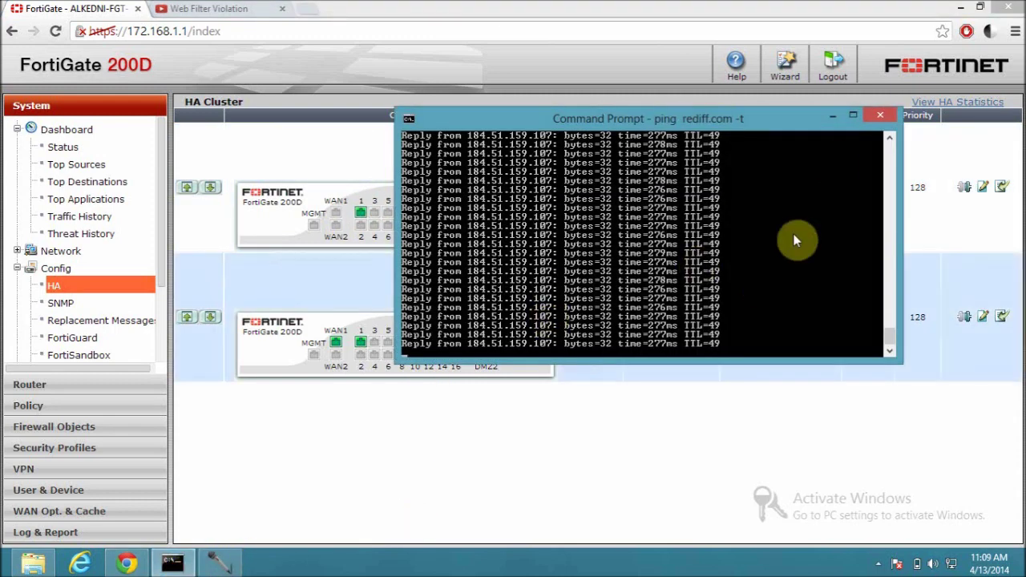
Put the ping window away and load youtube.com in a new Chrome tab to test the web filter.
click(832, 118)
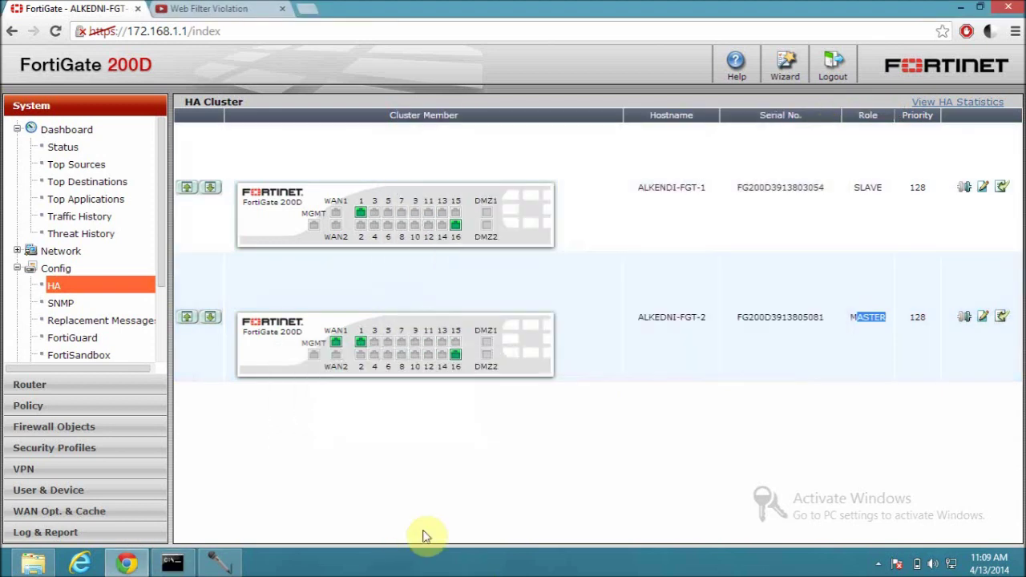
click(297, 10)
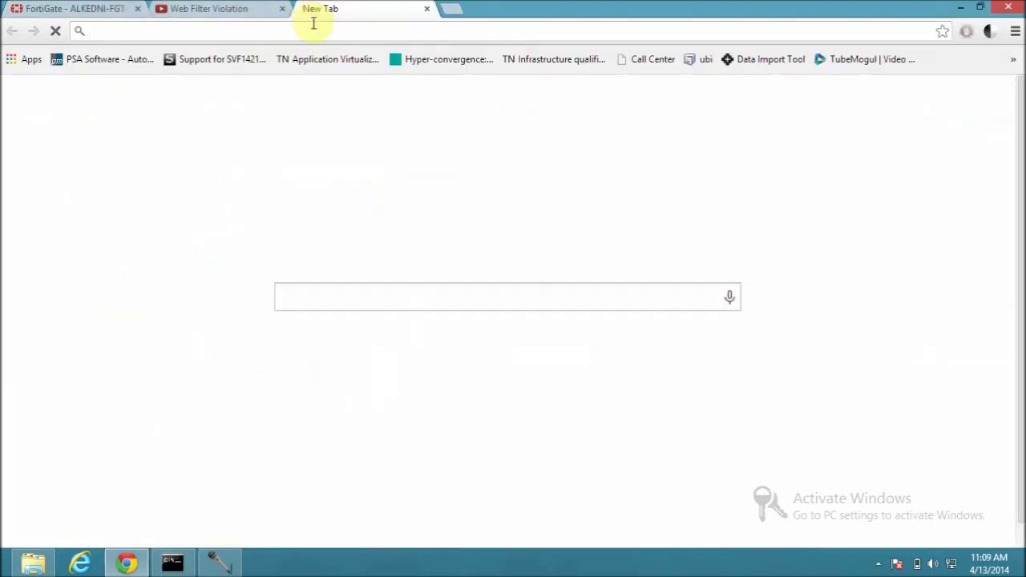
text(youtube.com)
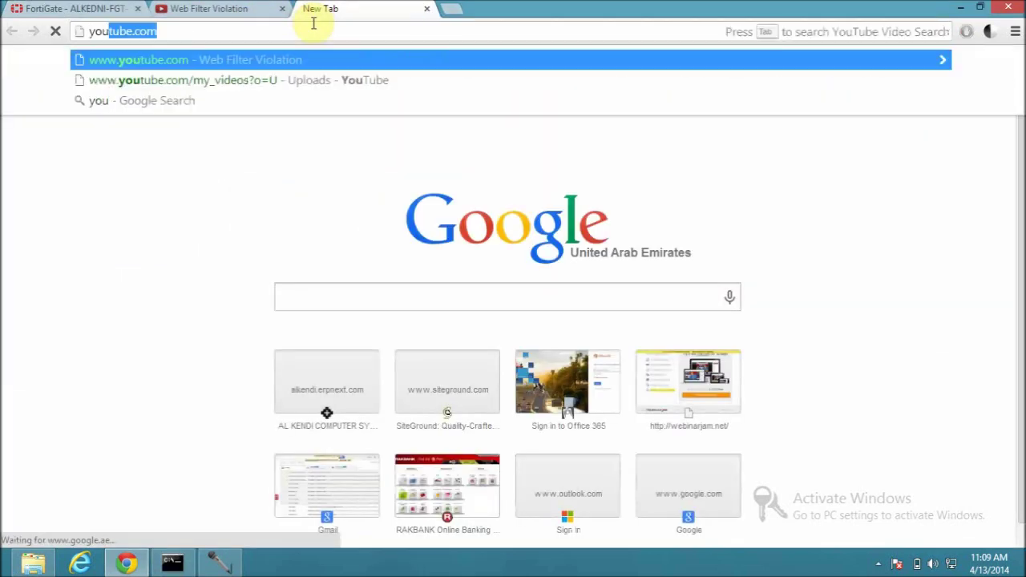
key(Return)
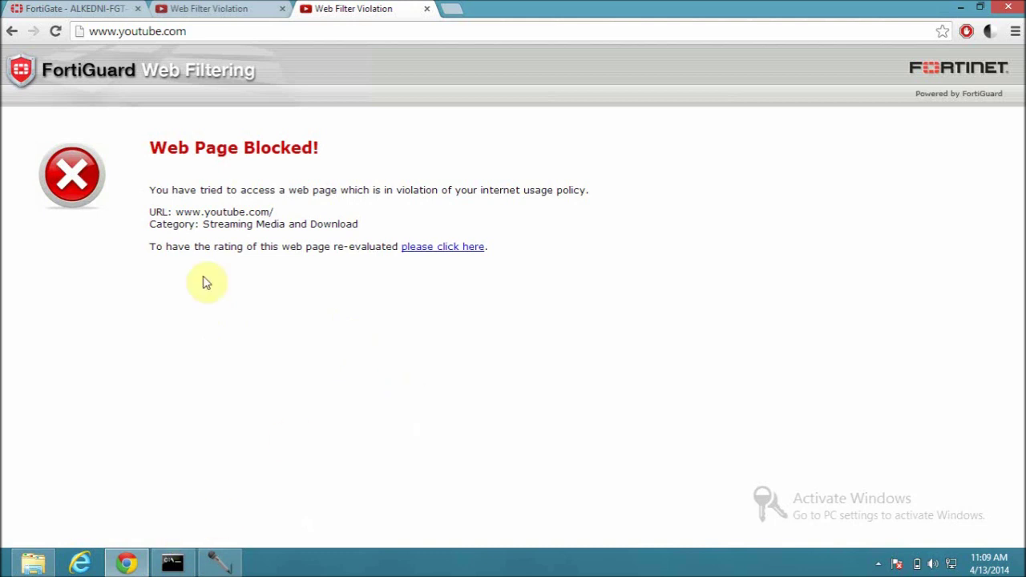
Return to the FortiGate HA Cluster page and view the HA statistics to compare both units' sessions and network utilization.
click(87, 8)
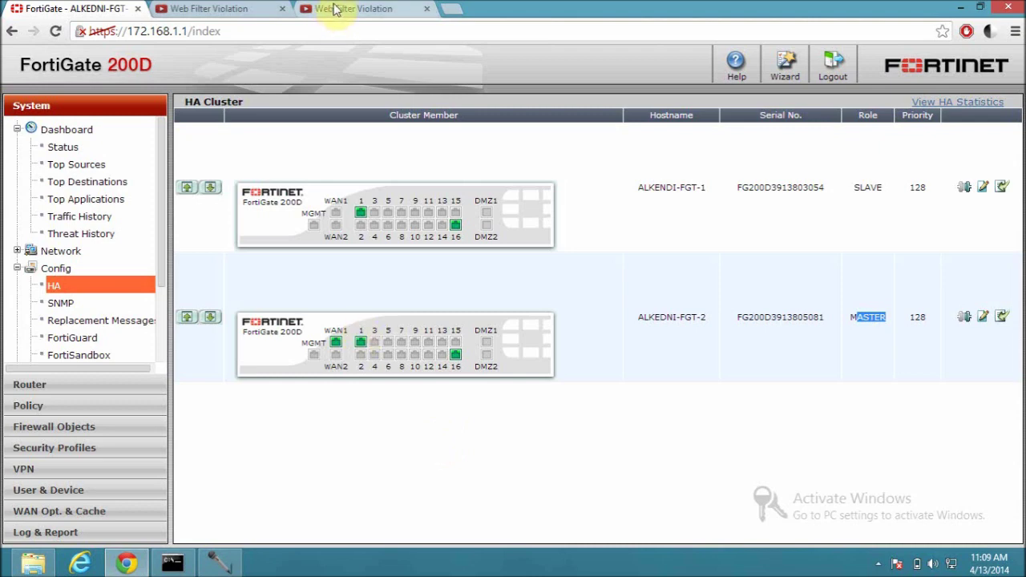
click(942, 102)
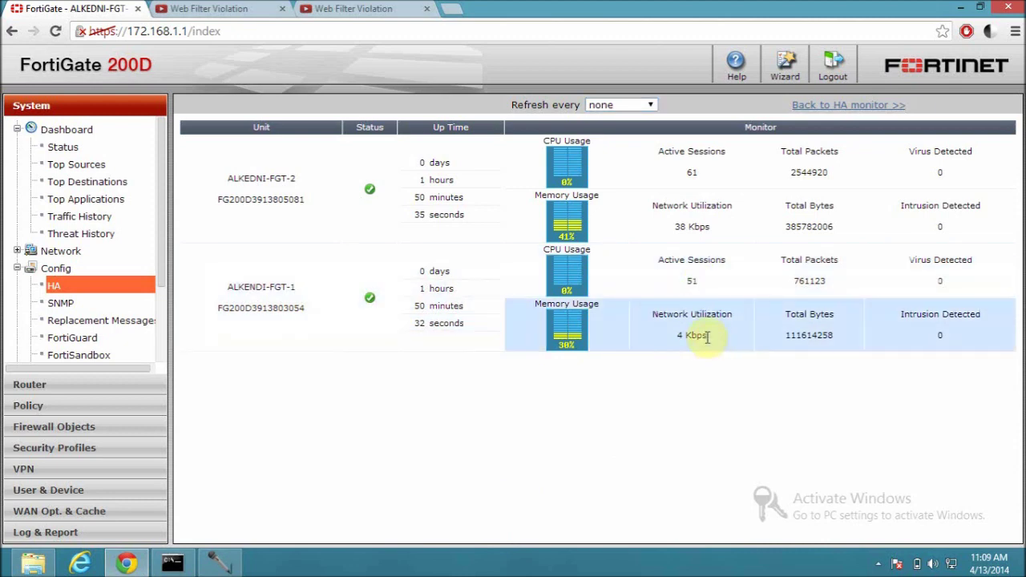
click(714, 271)
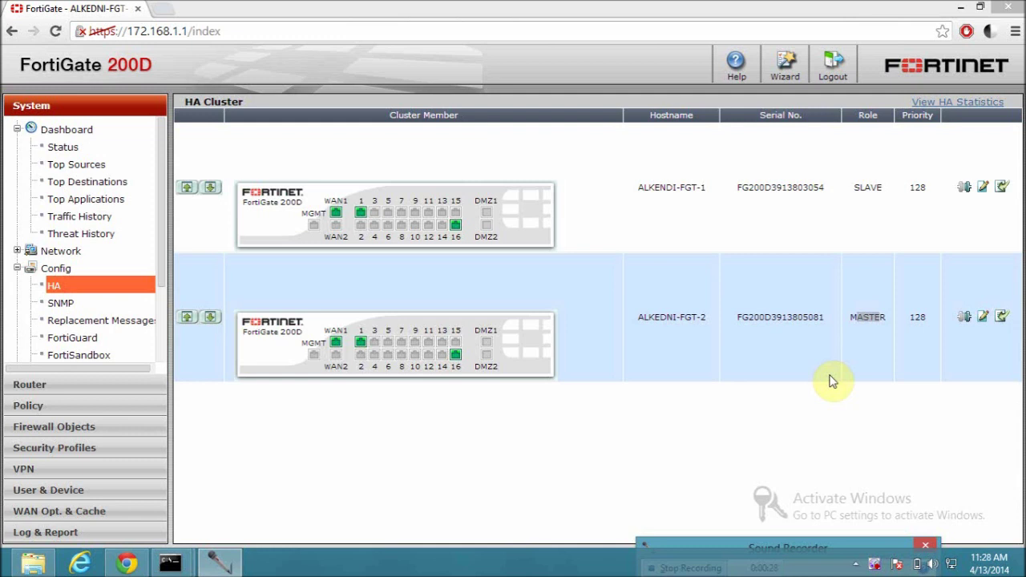
Bring both Command Prompt windows forward and compare the continuous ping replies from 172.168.1.1 and rediff.com during failover.
mouse_move(164, 567)
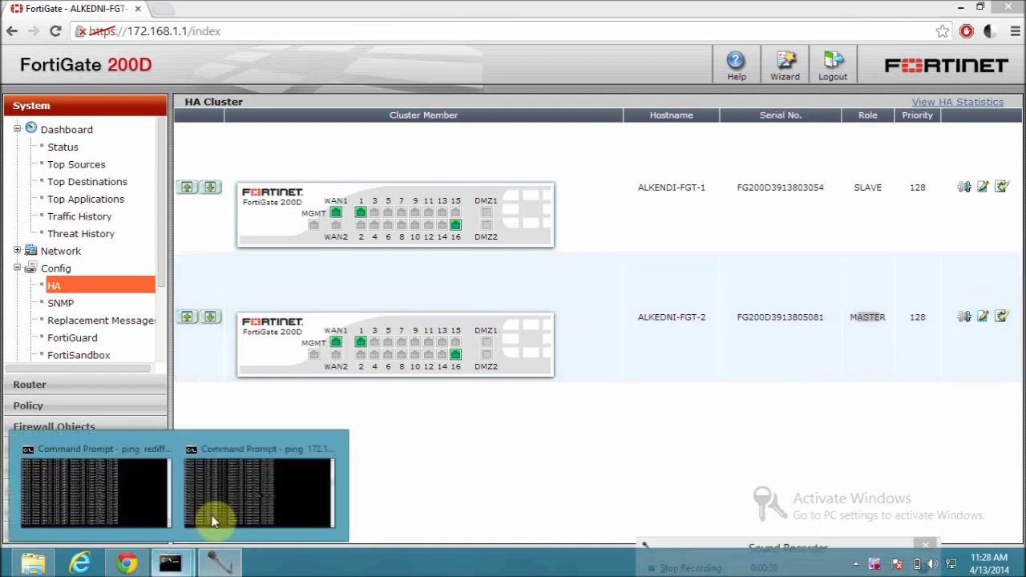
click(229, 498)
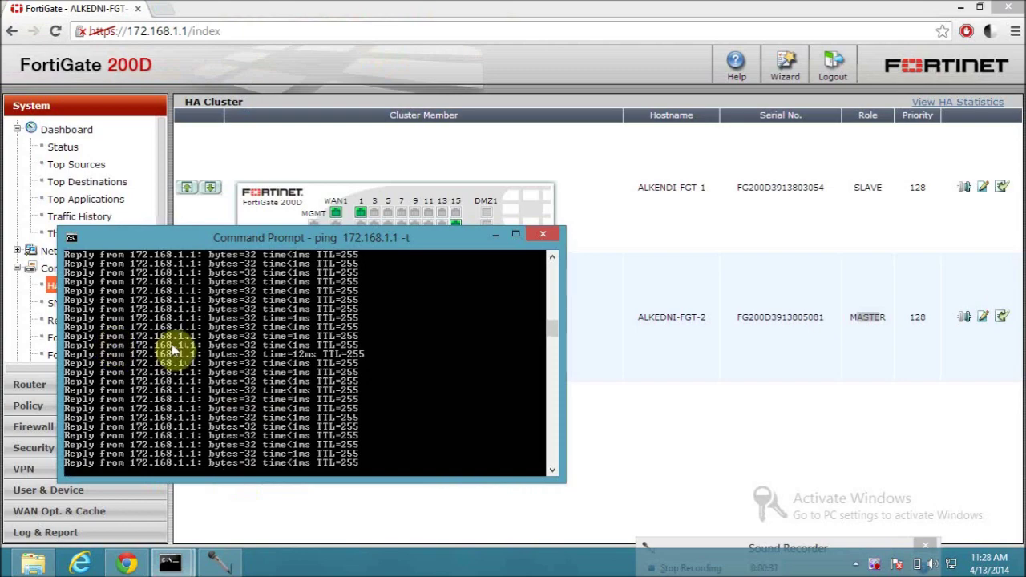
click(169, 564)
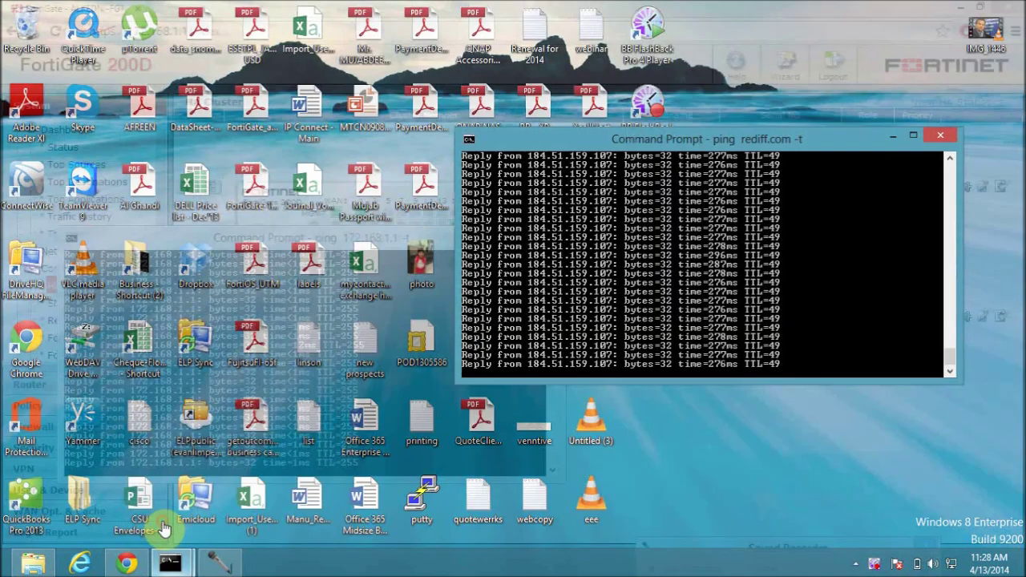
click(165, 528)
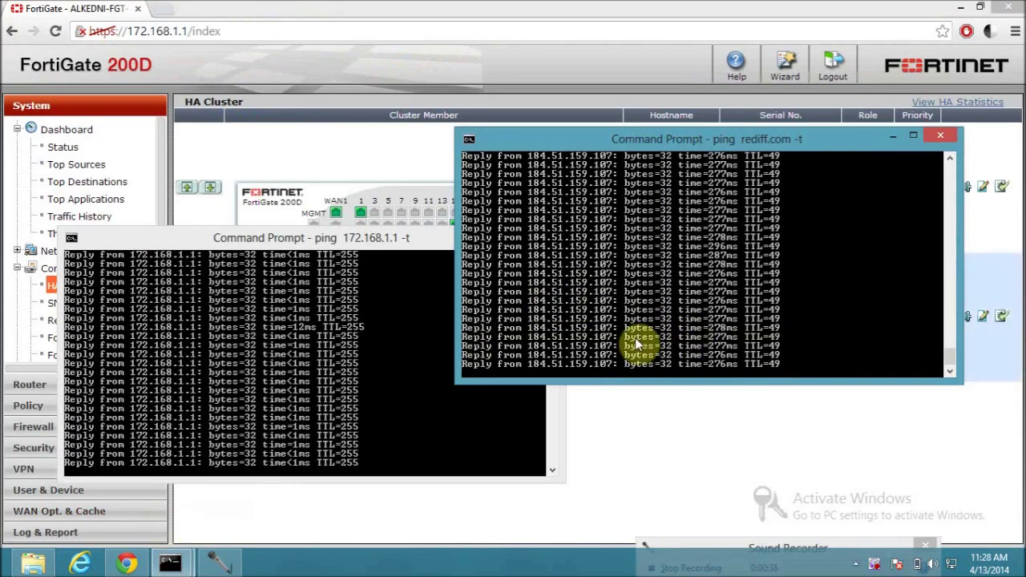
click(138, 369)
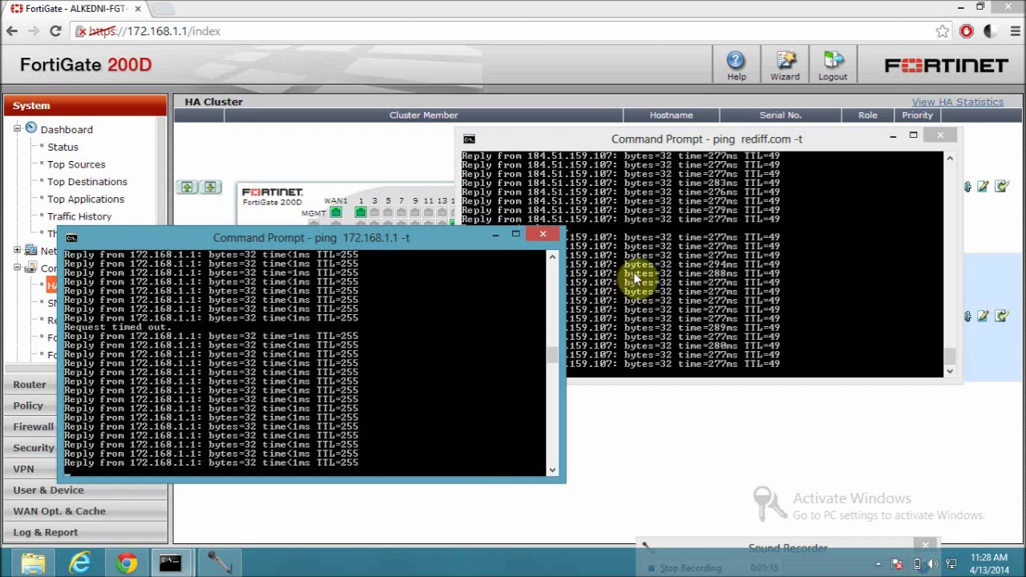
click(677, 304)
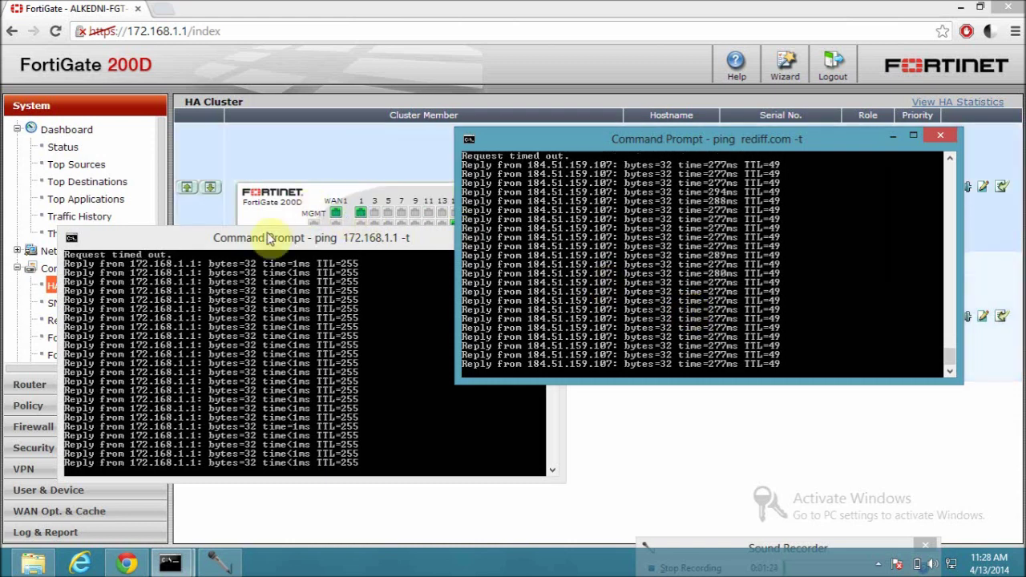
Return to the FortiGate page in Chrome, reload the HA page and log back in as admin with the account password.
click(321, 544)
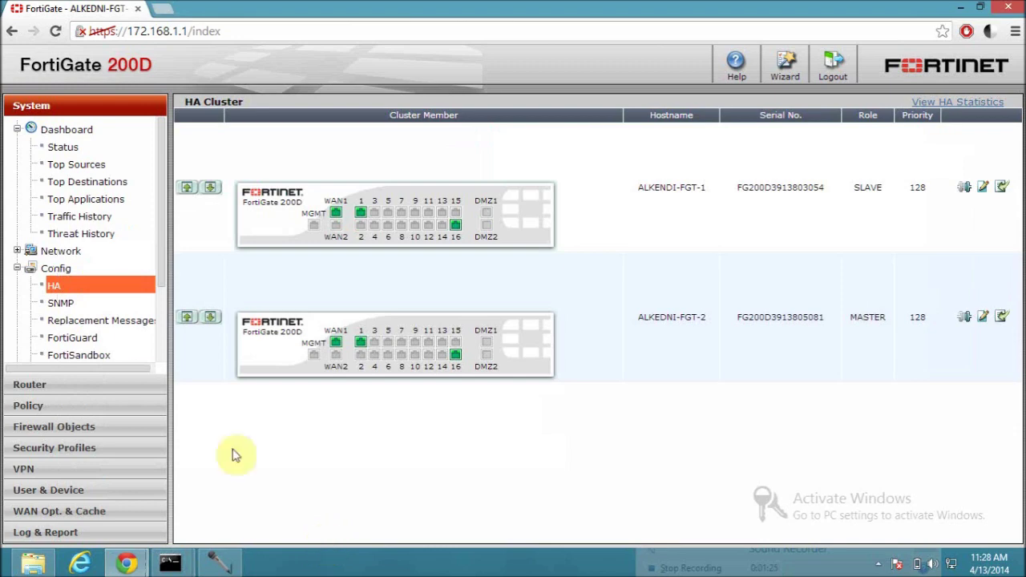
click(58, 290)
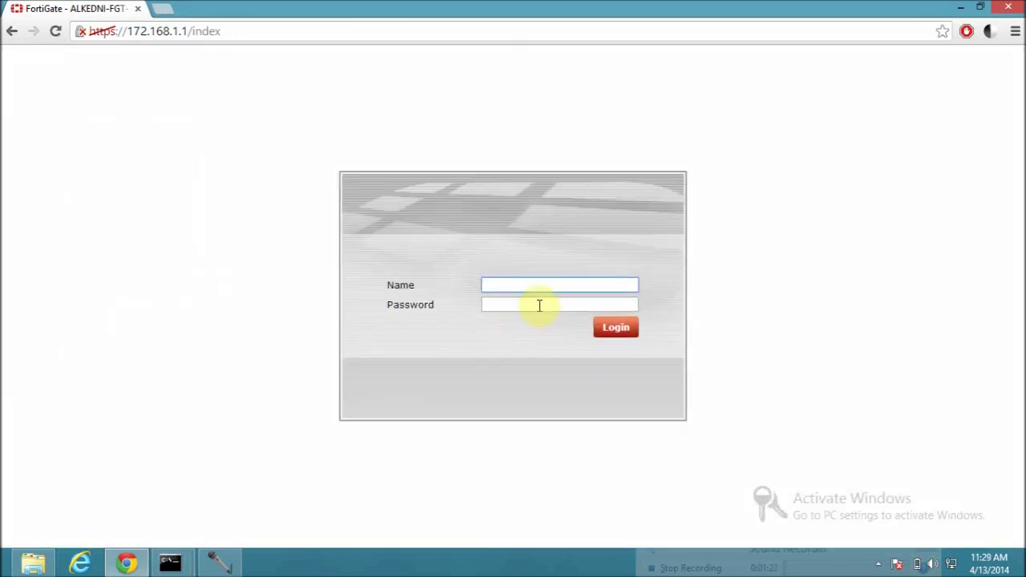
key(Return)
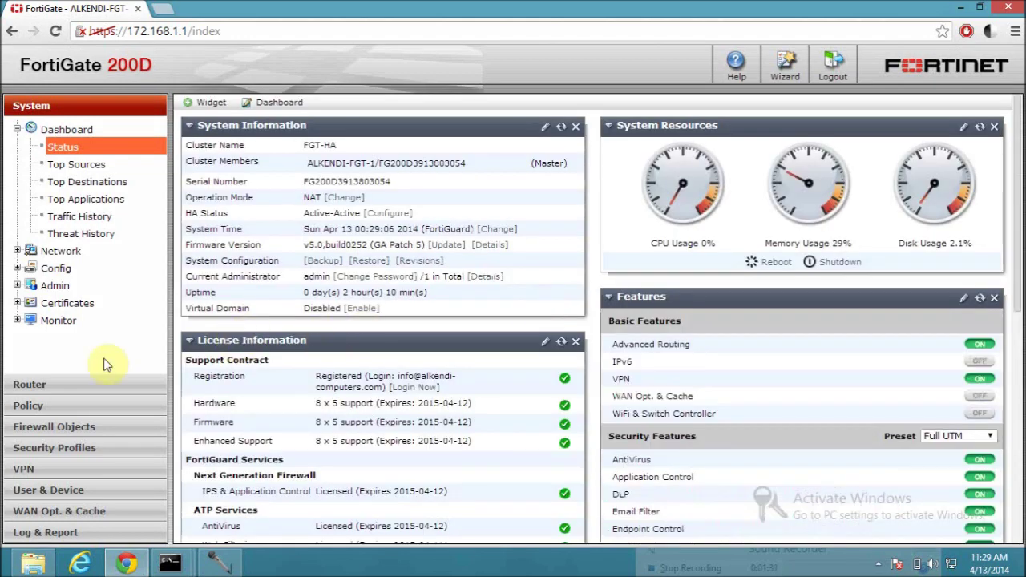
Open the HA cluster page under Config and check the role of ALKENDI-FGT-1.
click(53, 269)
click(53, 288)
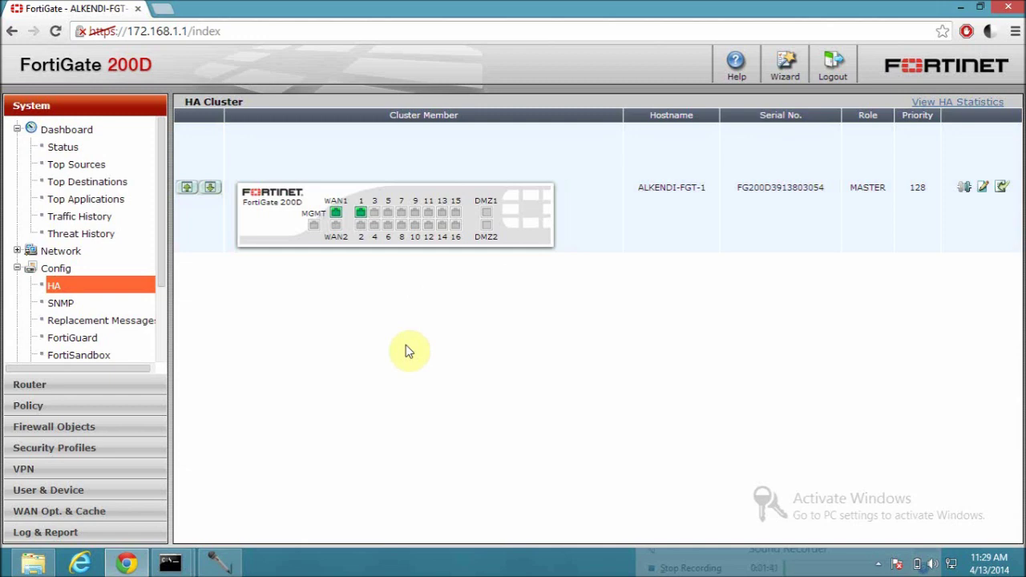
drag(858, 188, 889, 188)
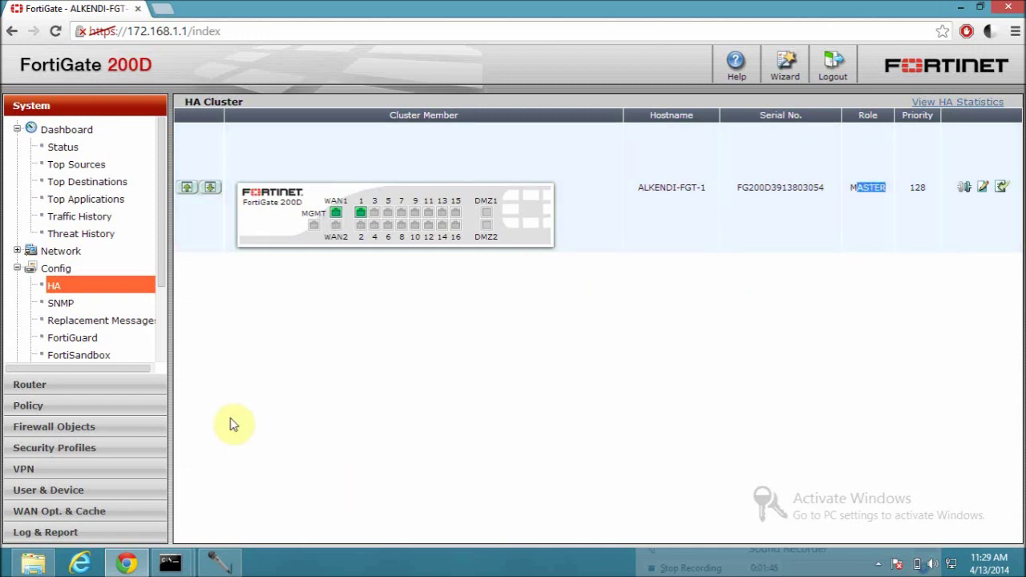
Load youtube.com in a new tab to check web filtering again after the failover.
click(163, 9)
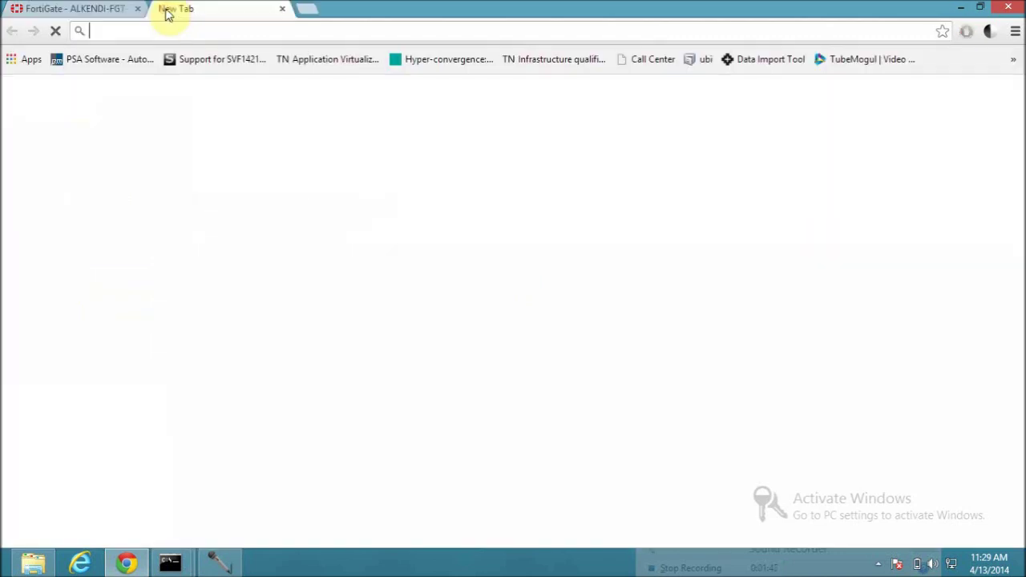
text(youtube.com)
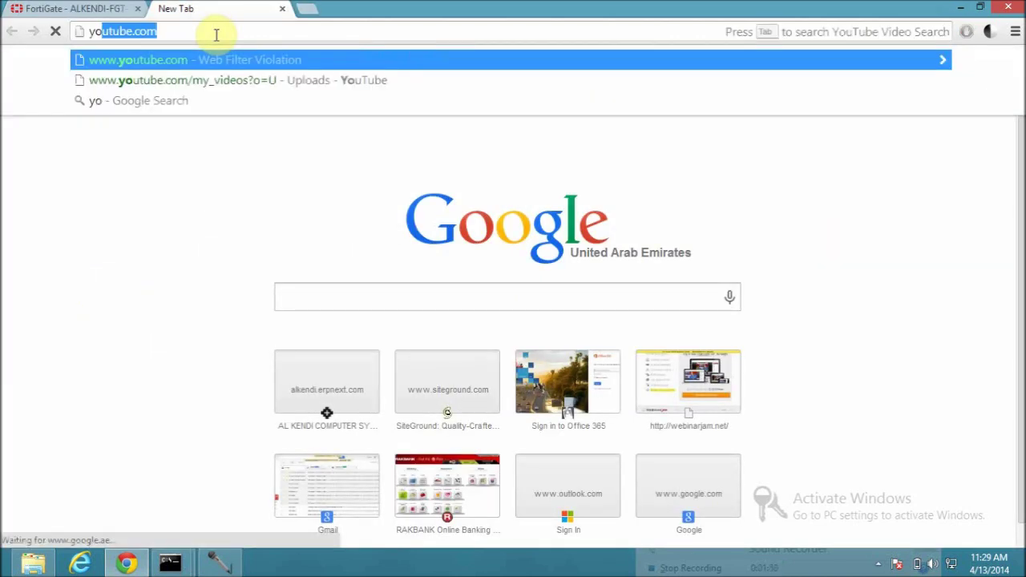
key(Return)
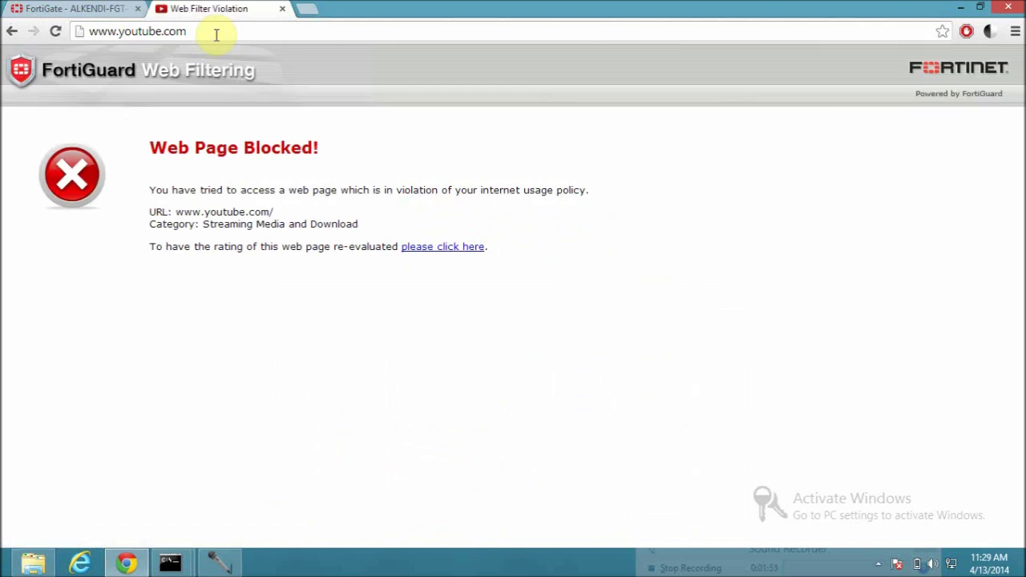
Load Google in another new tab, enter "s" in its search box to check internet access, and close that tab.
click(308, 10)
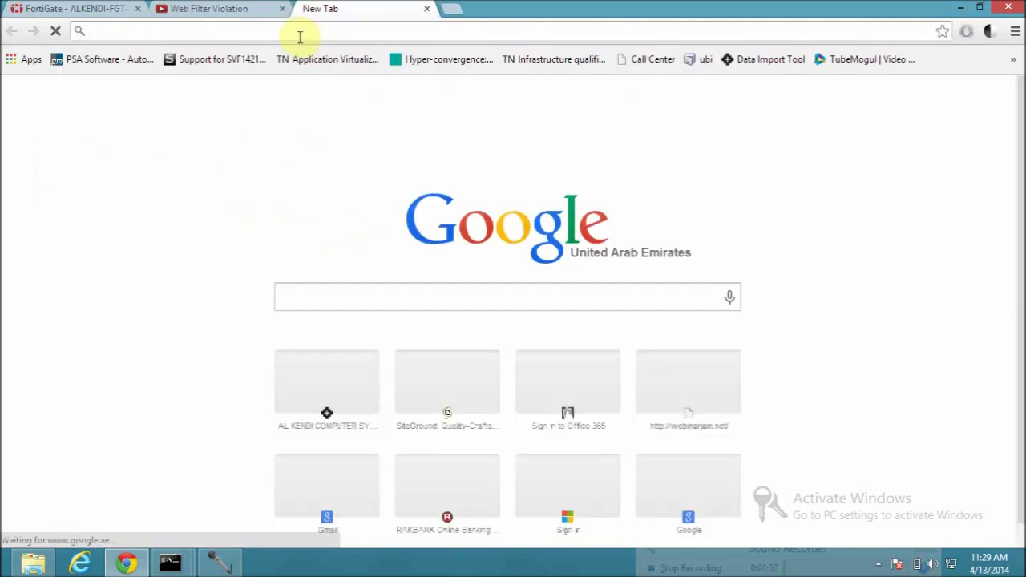
text(goo)
key(Return)
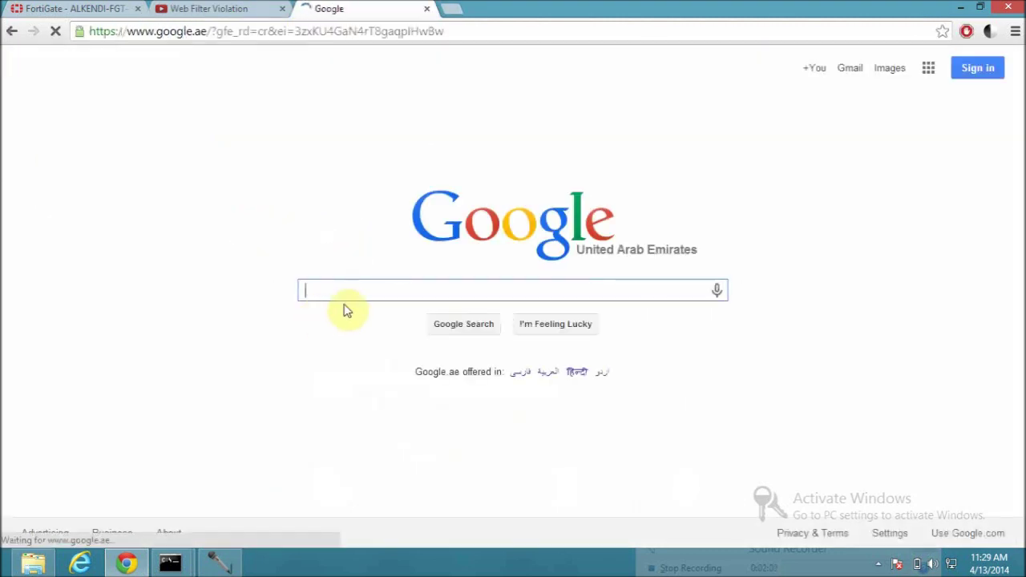
text(s)
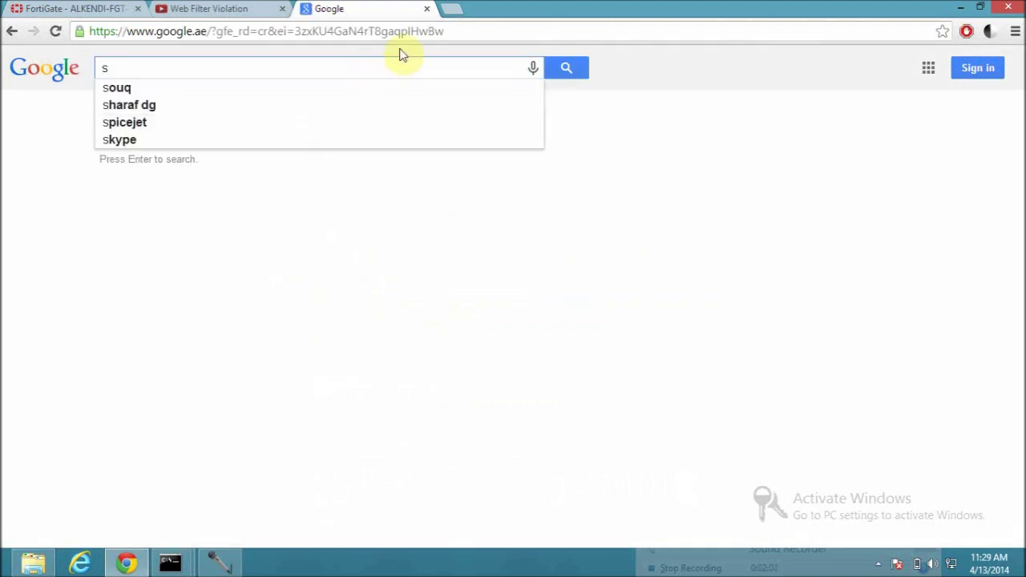
click(430, 10)
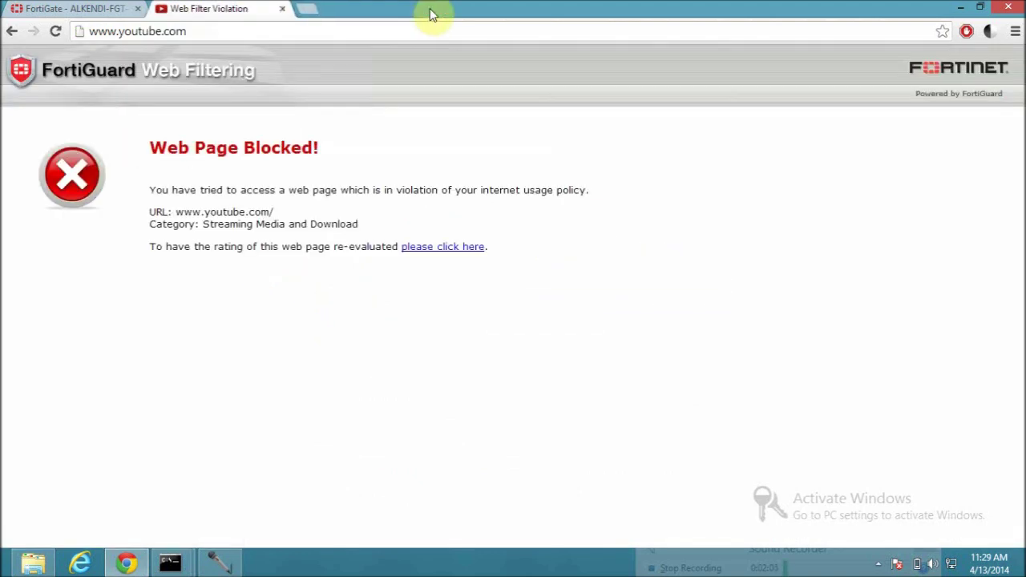